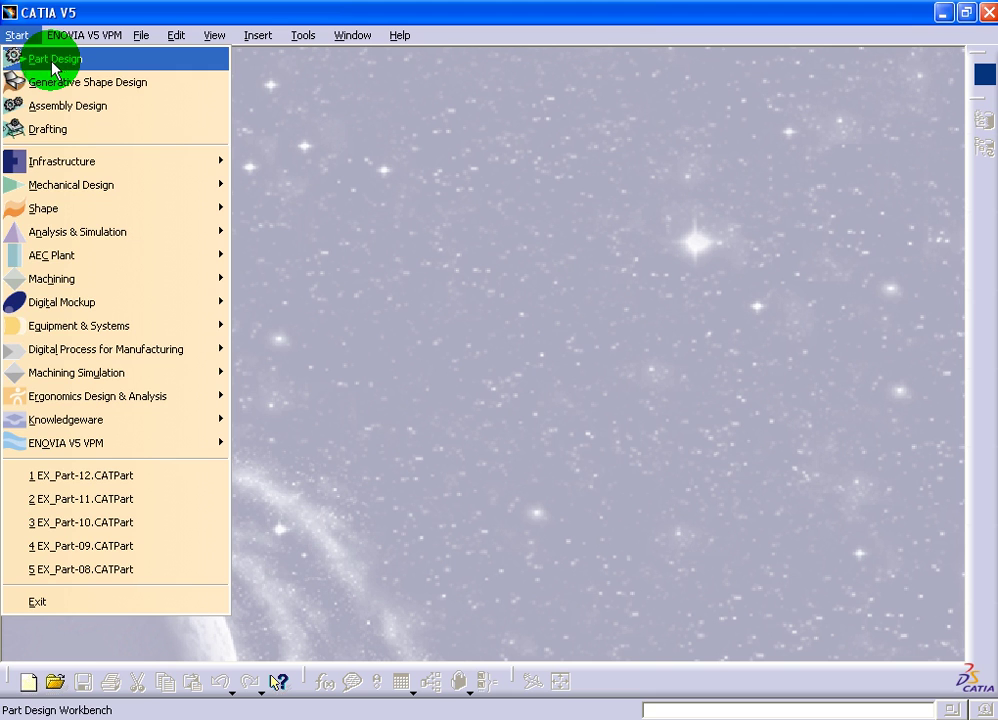
- Create a new part Part1 in Part Design and restore every toolbar to its default position
click(55, 60)
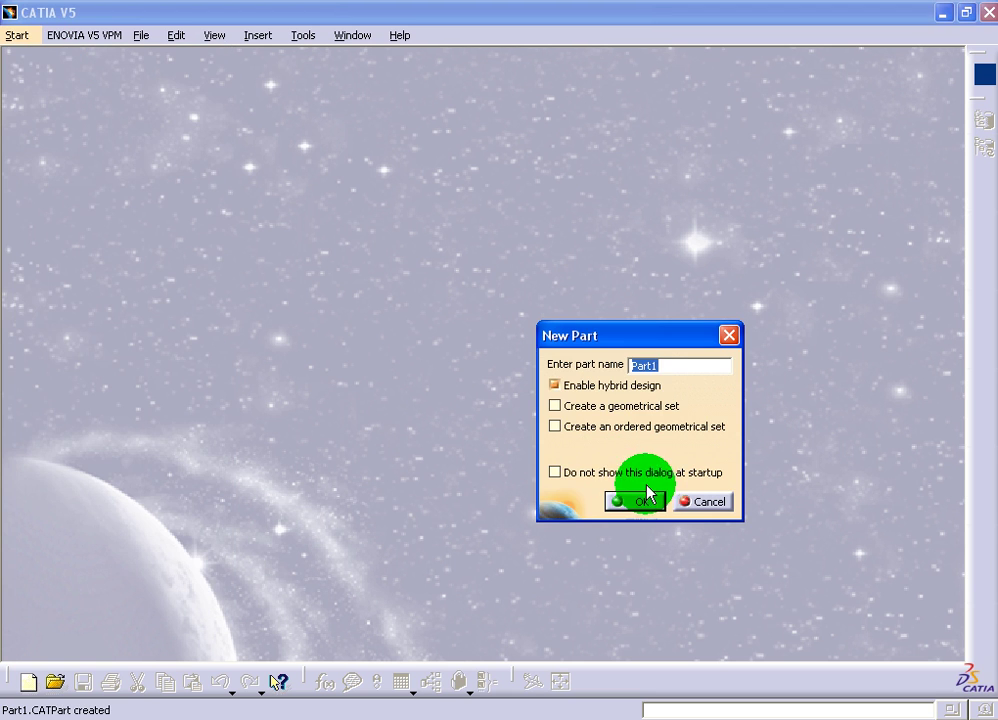
click(634, 501)
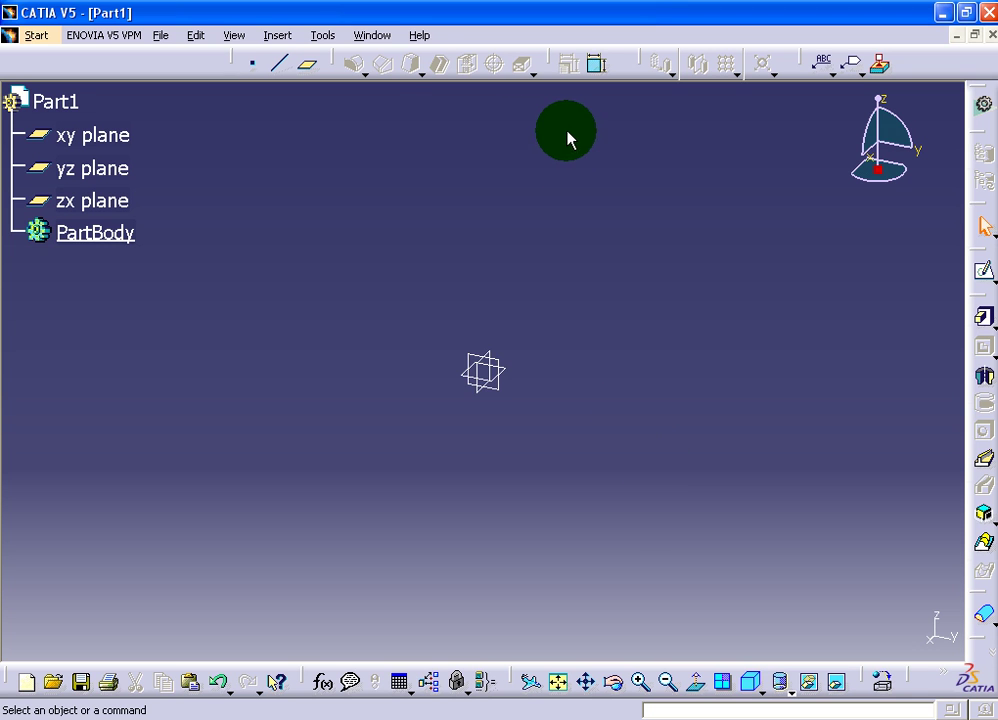
click(318, 36)
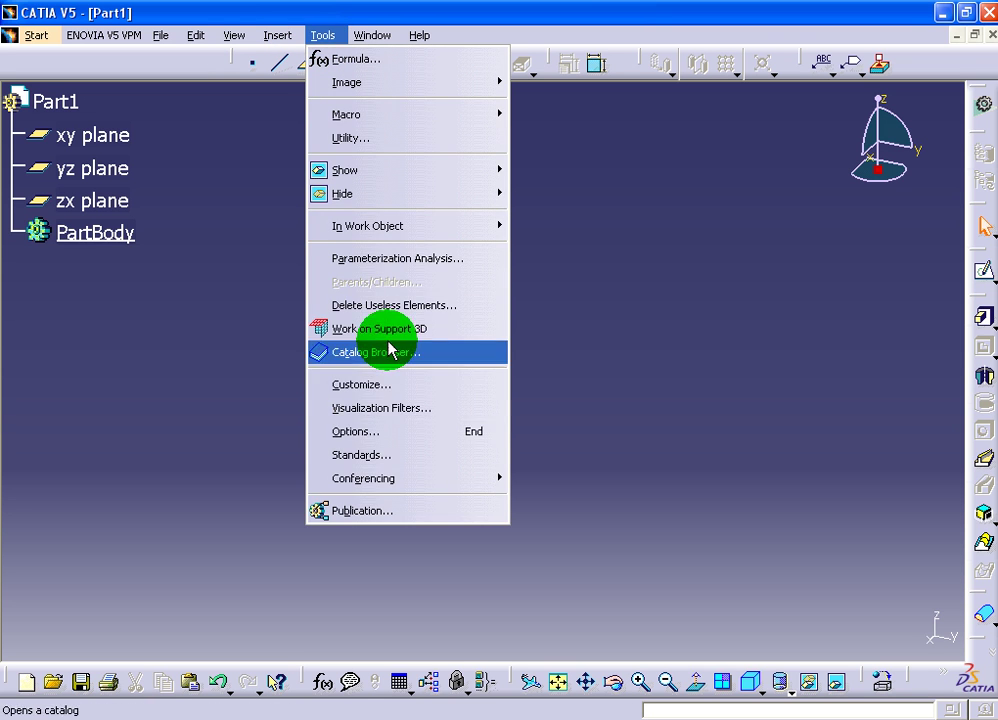
click(383, 383)
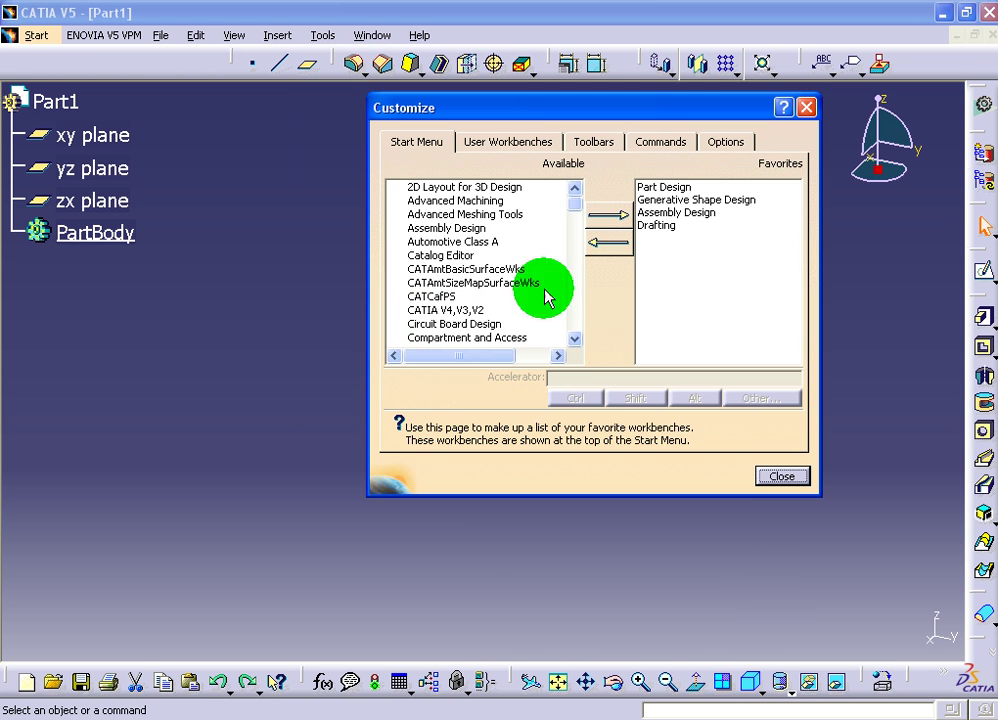
click(594, 142)
click(697, 275)
click(455, 400)
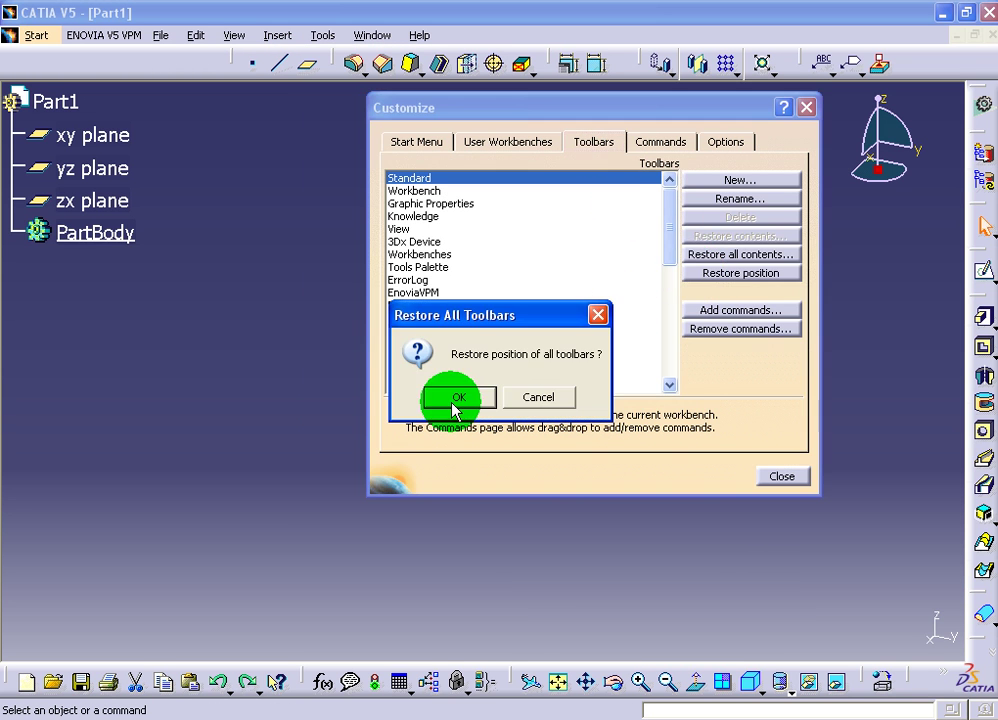
- Close Customize and the navigator toolbar, then undock the dress-up, transformation, constraint, annotation and reference toolbars
click(782, 477)
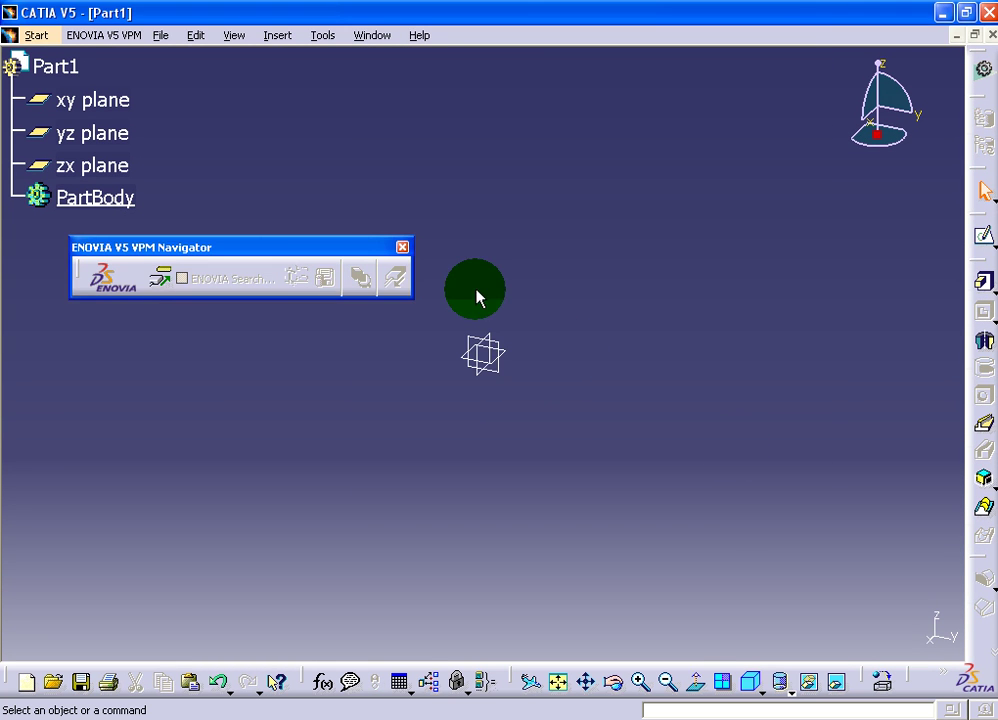
click(402, 246)
drag(978, 567, 884, 350)
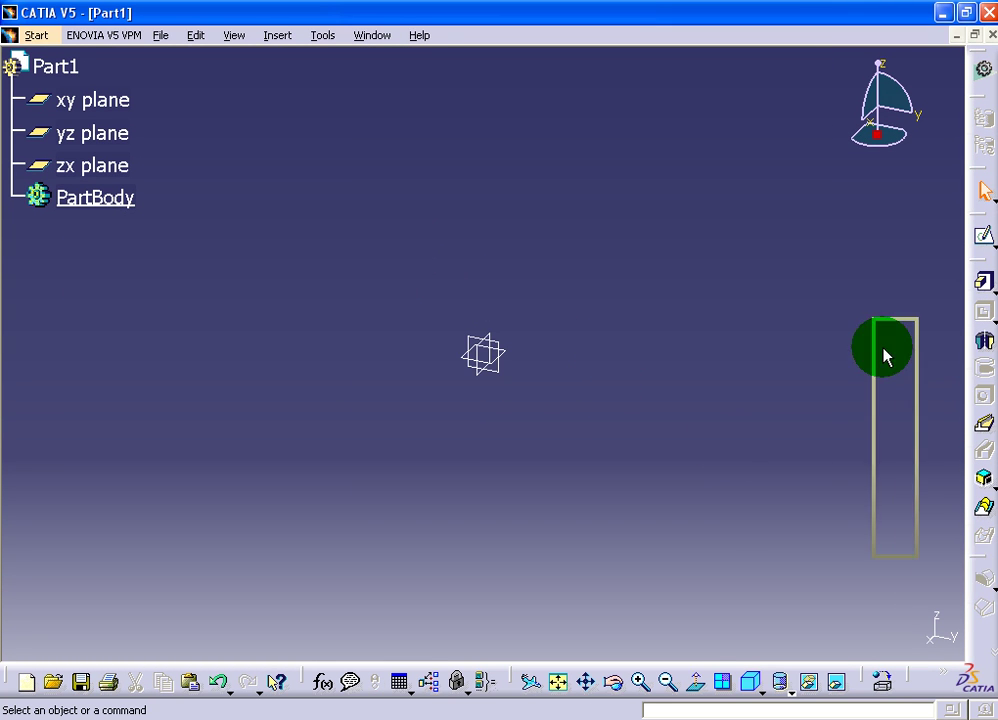
drag(988, 652, 795, 468)
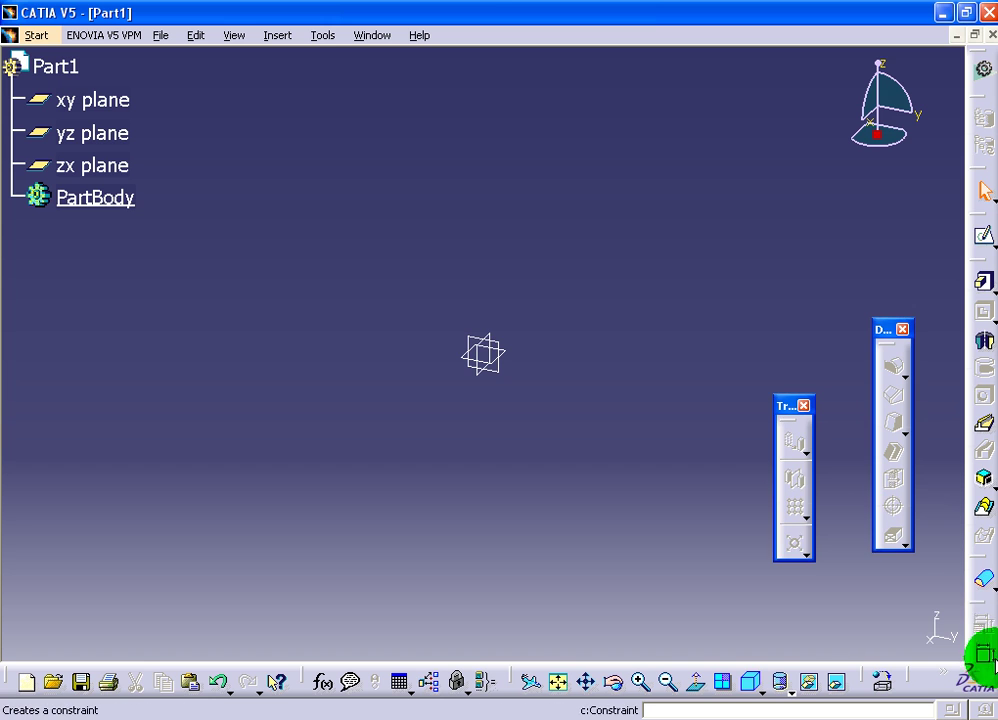
drag(978, 612, 692, 452)
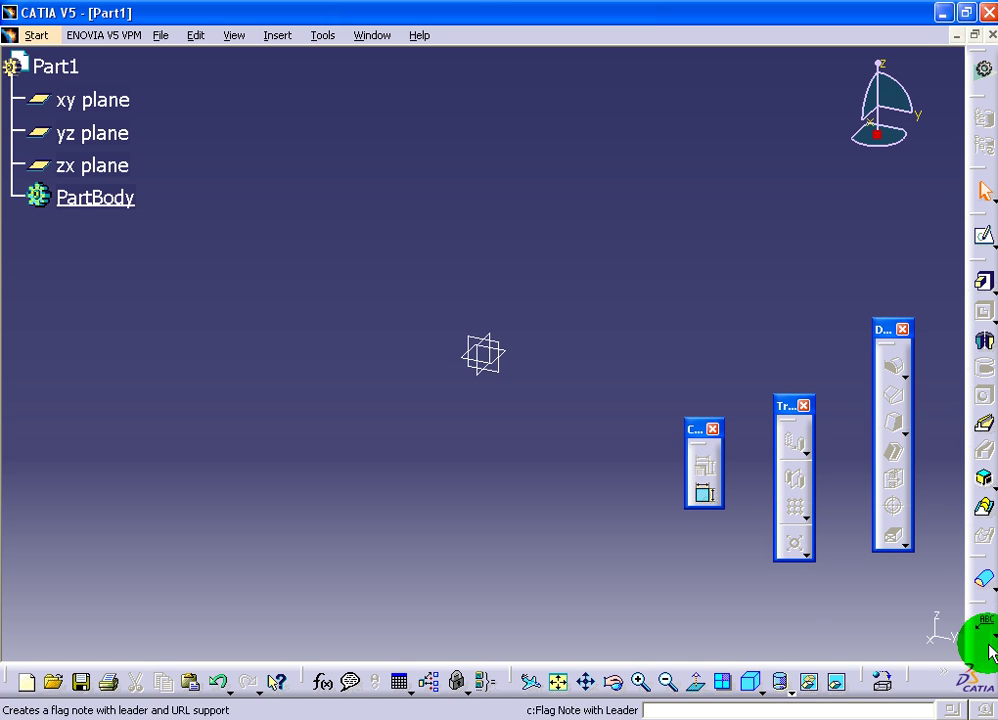
mouse_move(980, 617)
mouse_down()
mouse_move(826, 551)
mouse_move(847, 558)
mouse_up()
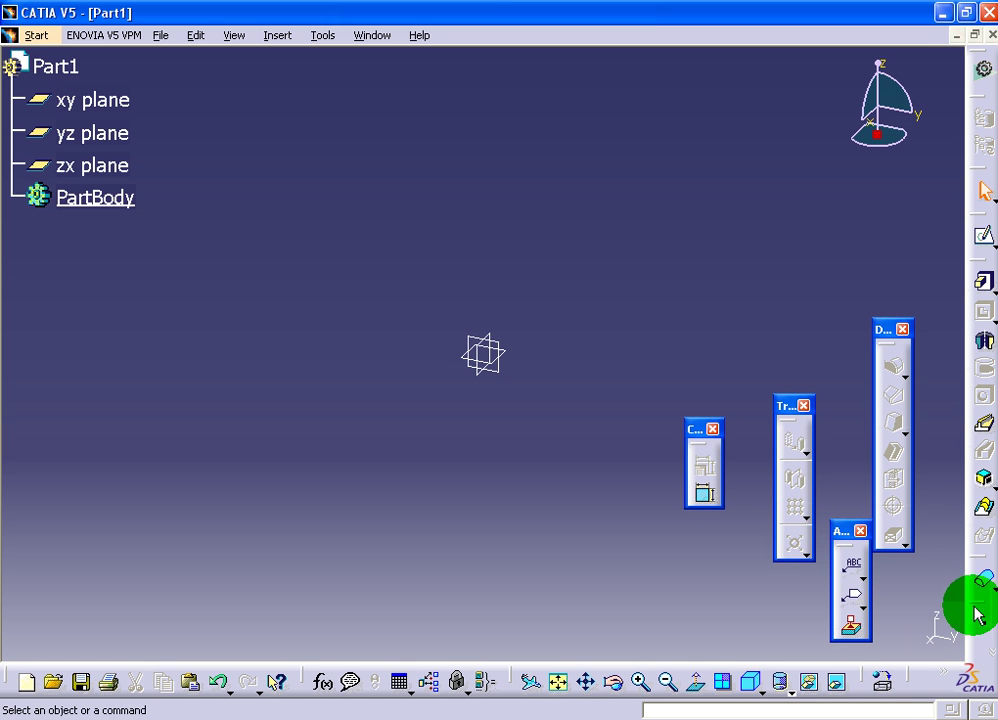
drag(980, 617, 936, 565)
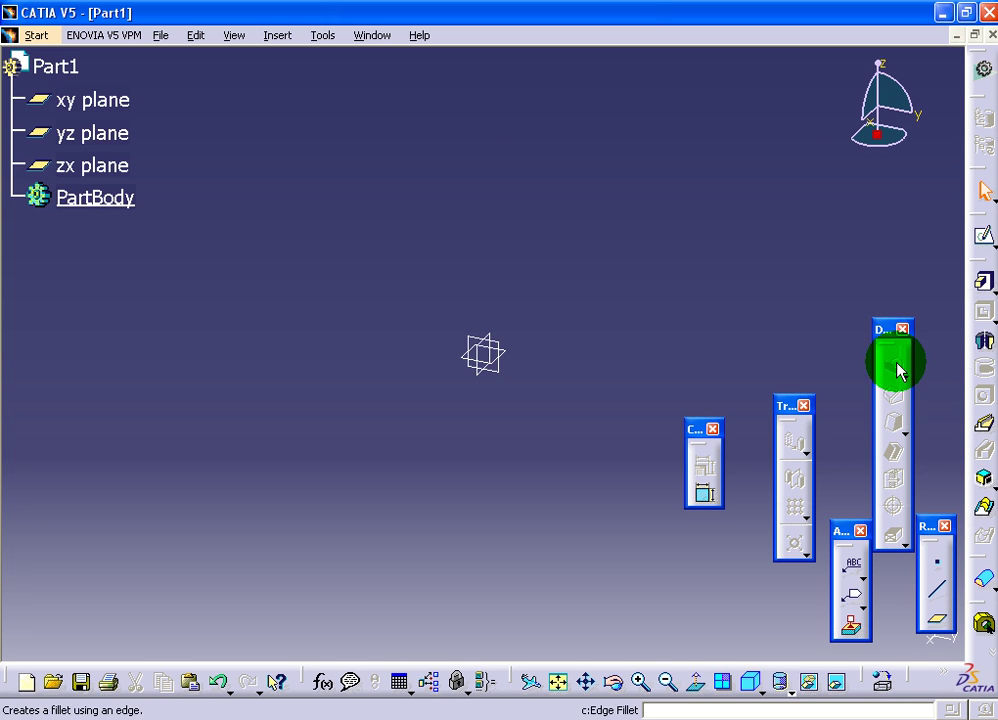
- Dock the dress-up, constraint, transformation and annotation toolbars in the top toolbar row
drag(881, 330, 463, 65)
drag(690, 430, 403, 66)
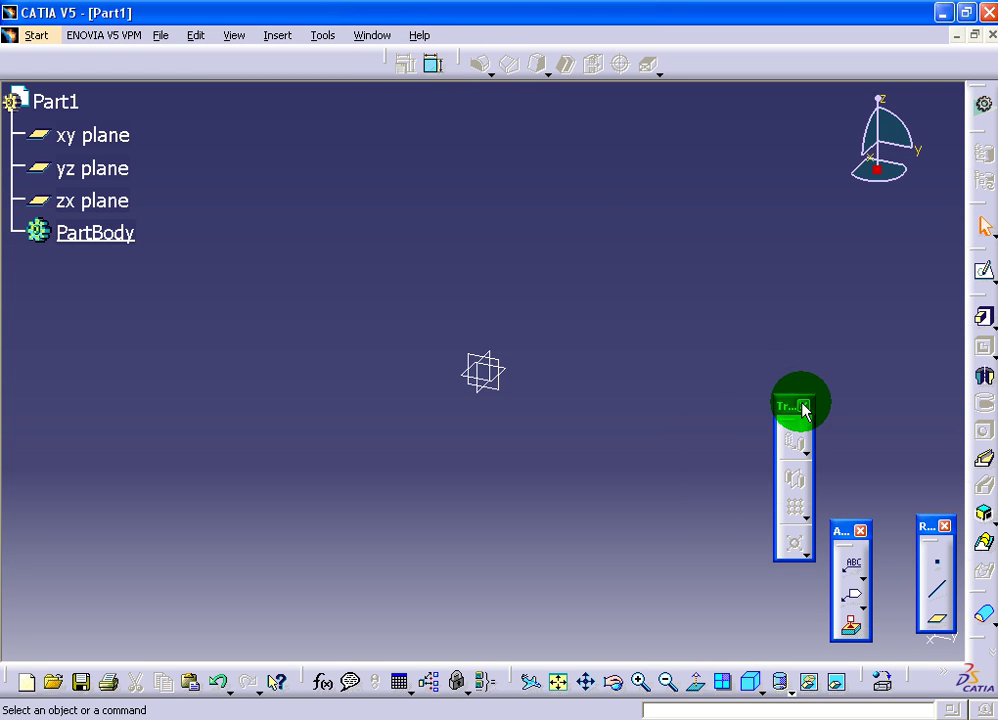
drag(800, 414, 691, 56)
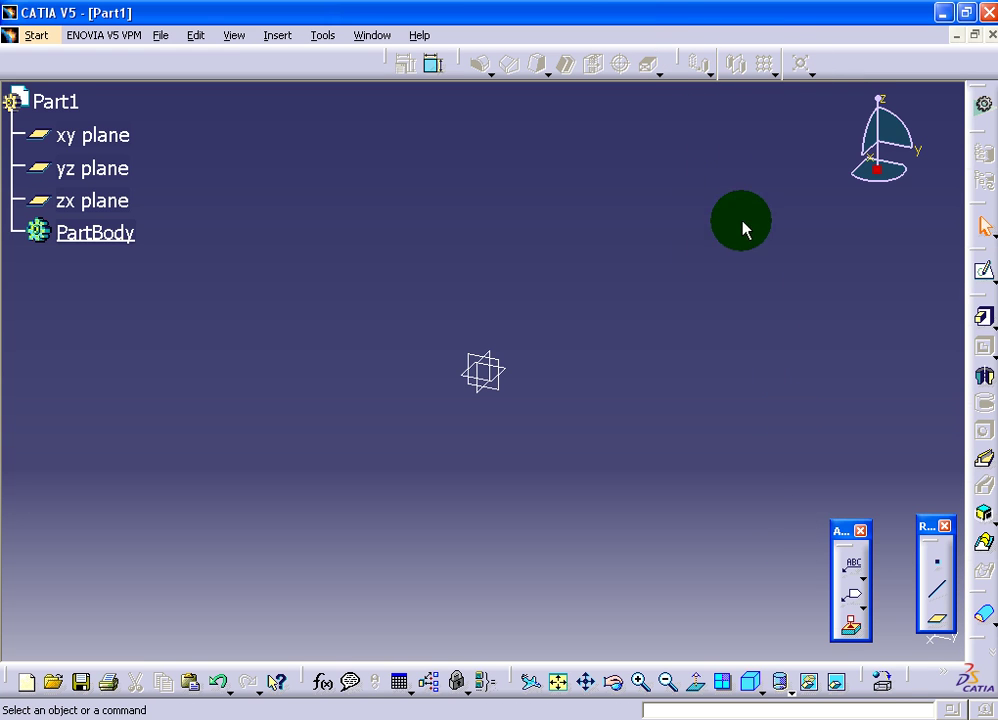
drag(849, 531, 262, 76)
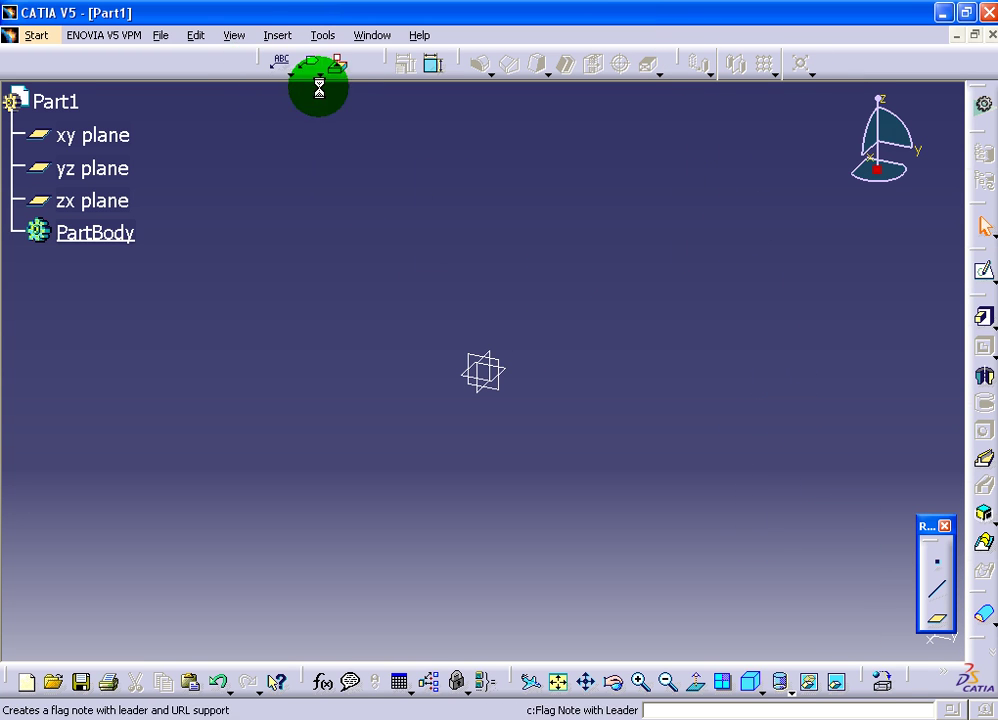
drag(930, 527, 827, 48)
click(903, 64)
text(170)
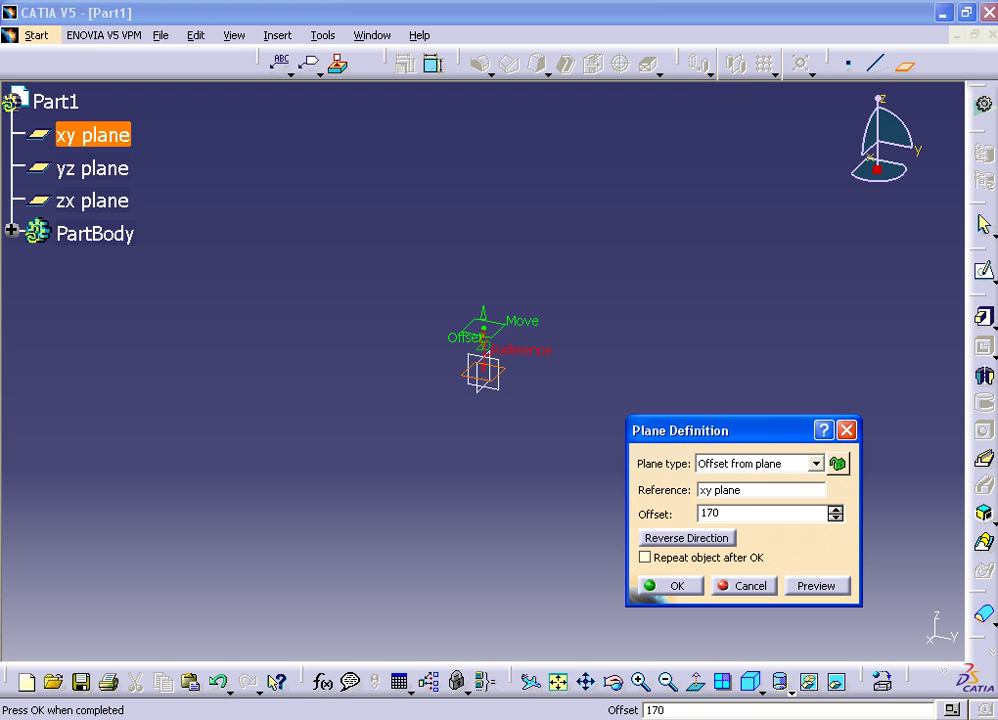
- Confirm Plane.1 offset 170 from the xy plane, then start a sketch on the xy plane
click(670, 588)
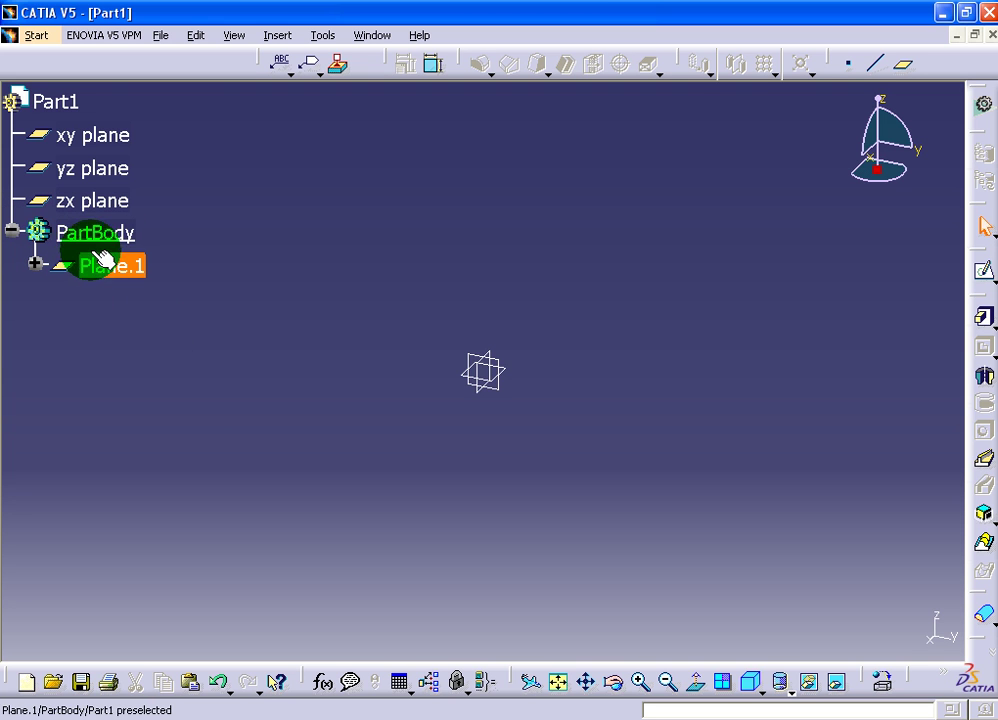
click(984, 270)
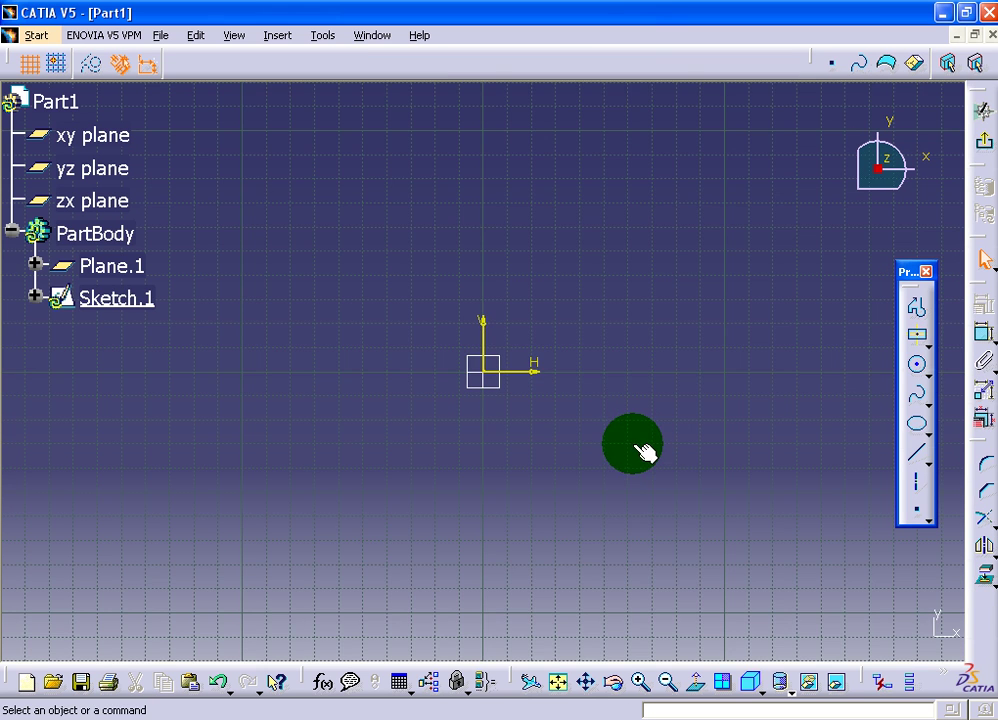
- Draw a rectangle centred on the sketch origin
middle_drag(645, 452, 651, 479)
click(912, 364)
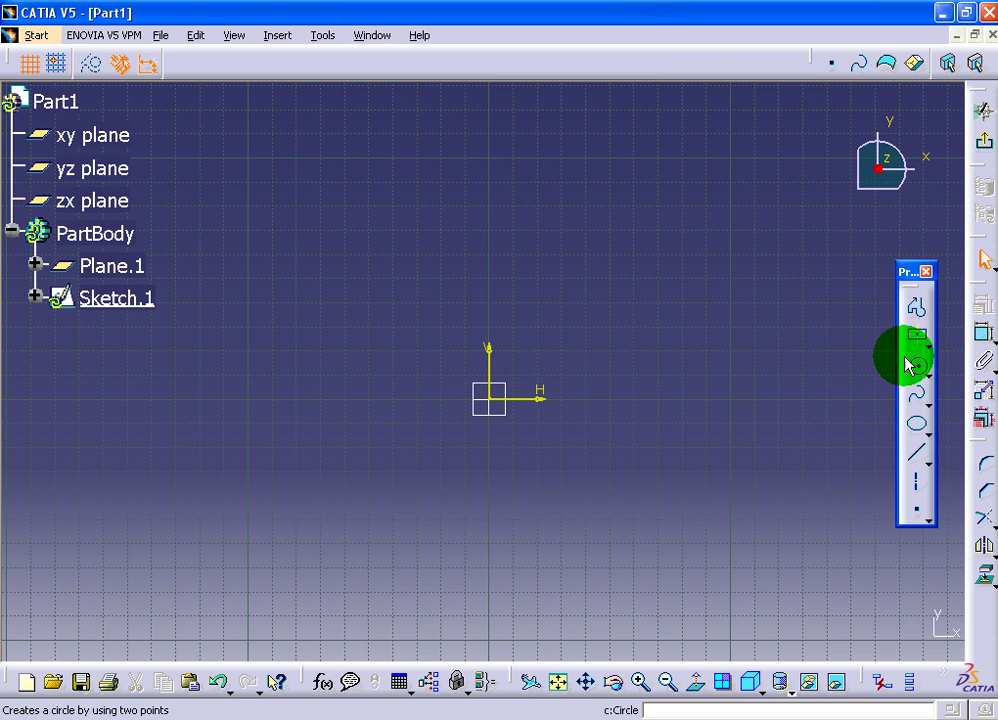
click(491, 398)
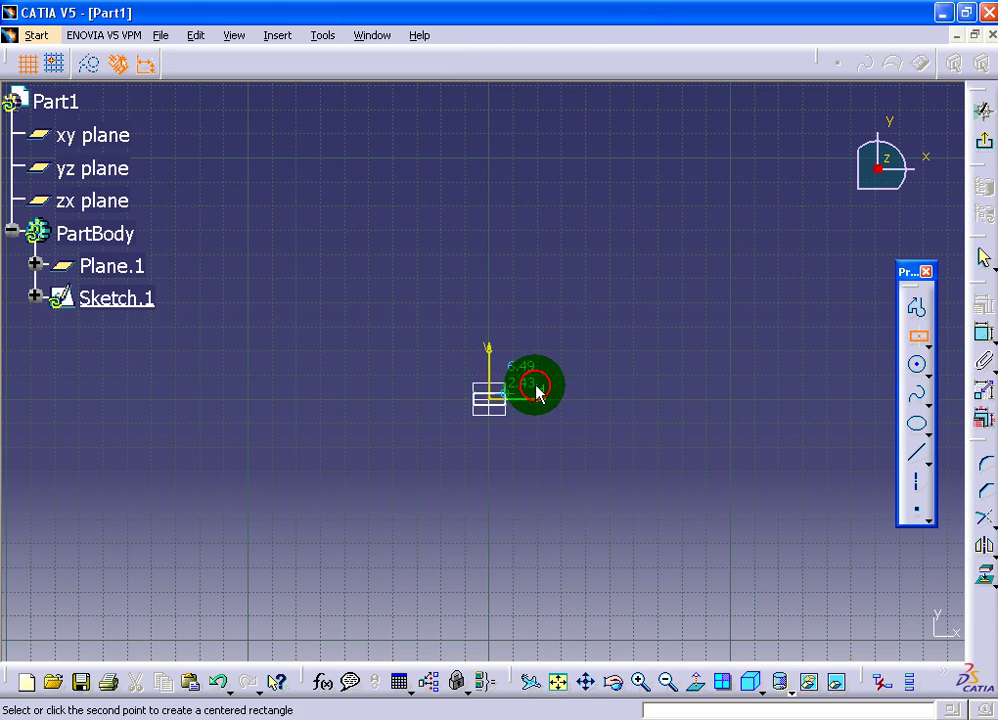
click(629, 341)
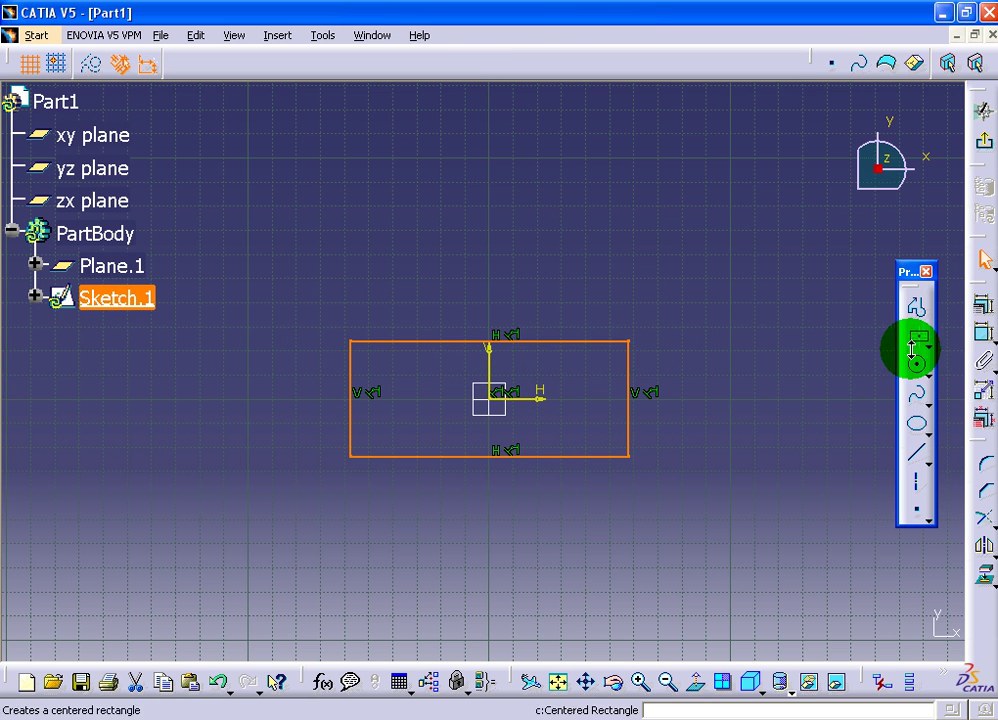
- Constrain the rectangle's height to 50
click(984, 333)
click(629, 390)
click(740, 422)
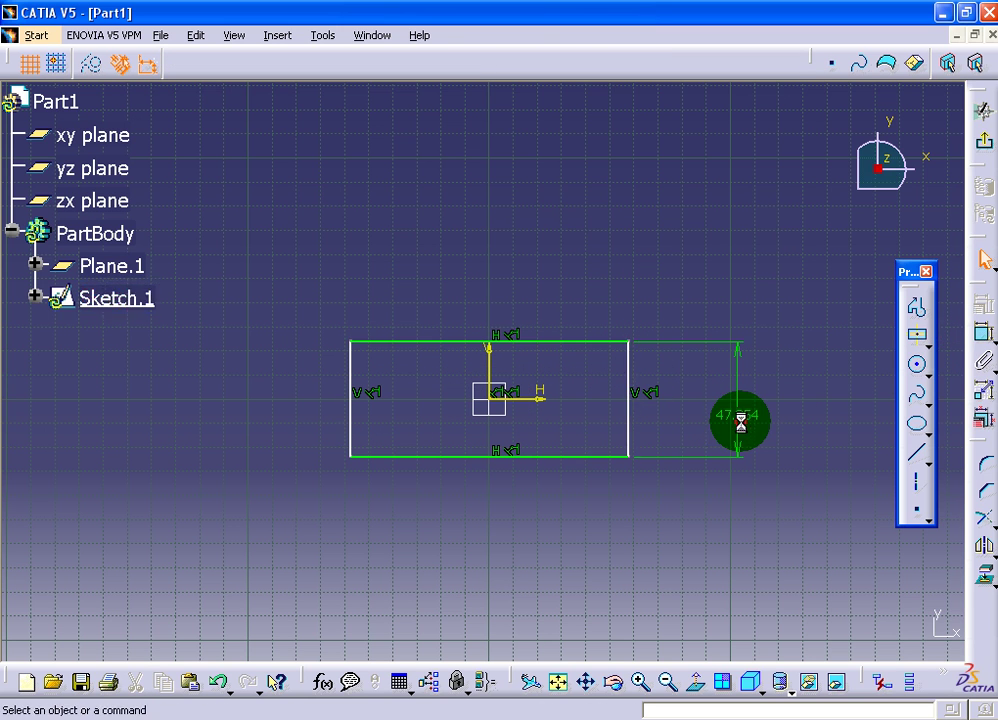
double_click(747, 420)
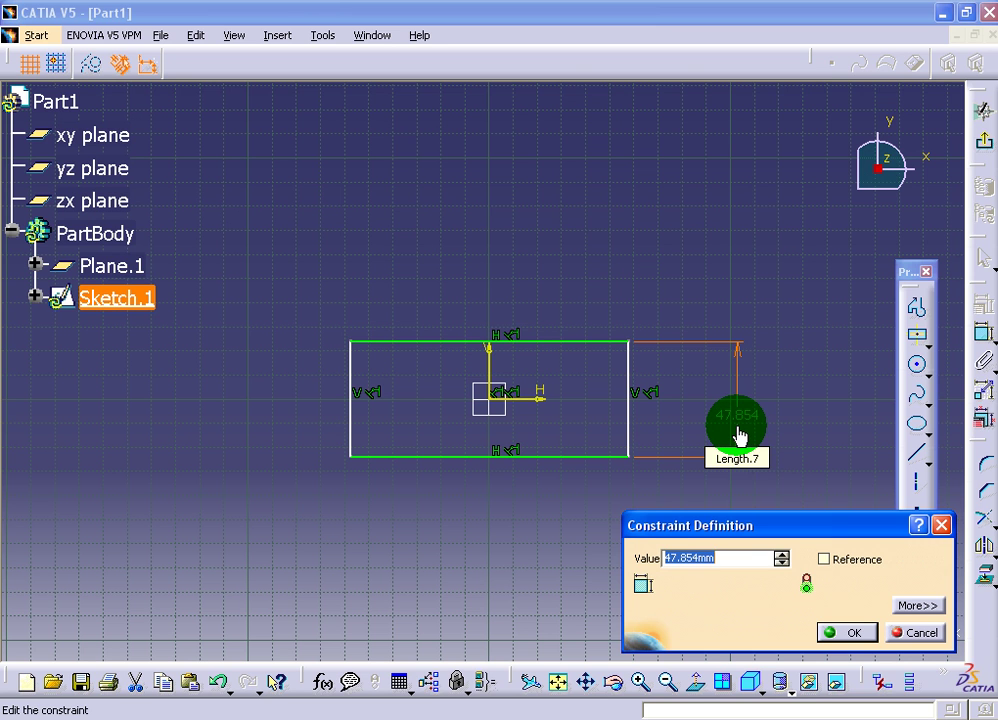
text(50)
click(846, 632)
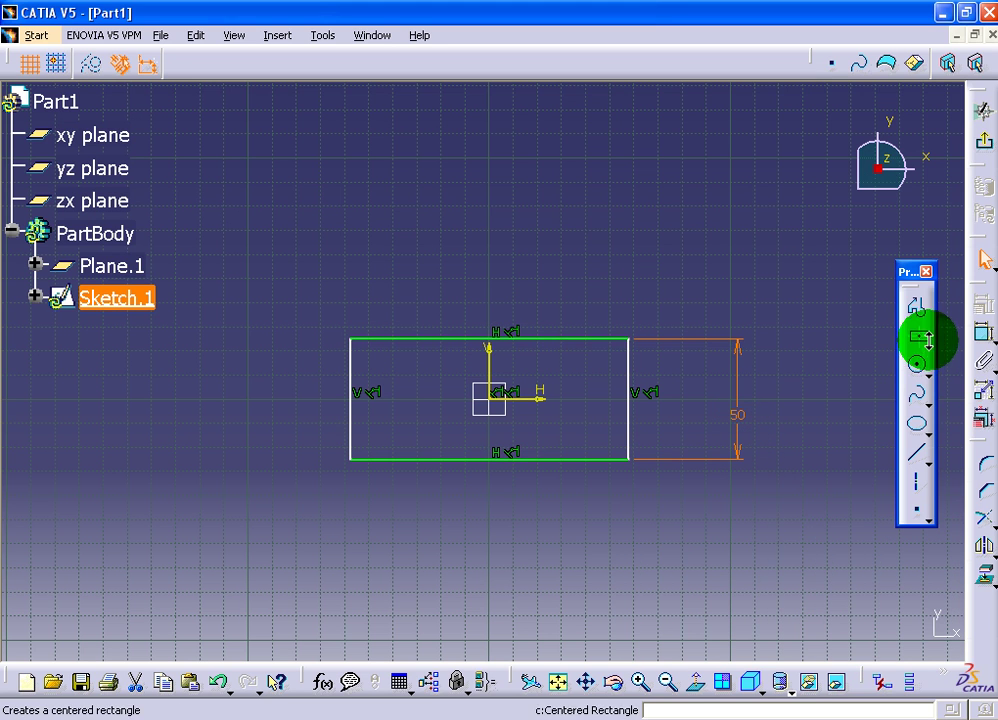
- Set the rectangle width to 90 and leave the Sketcher
click(985, 337)
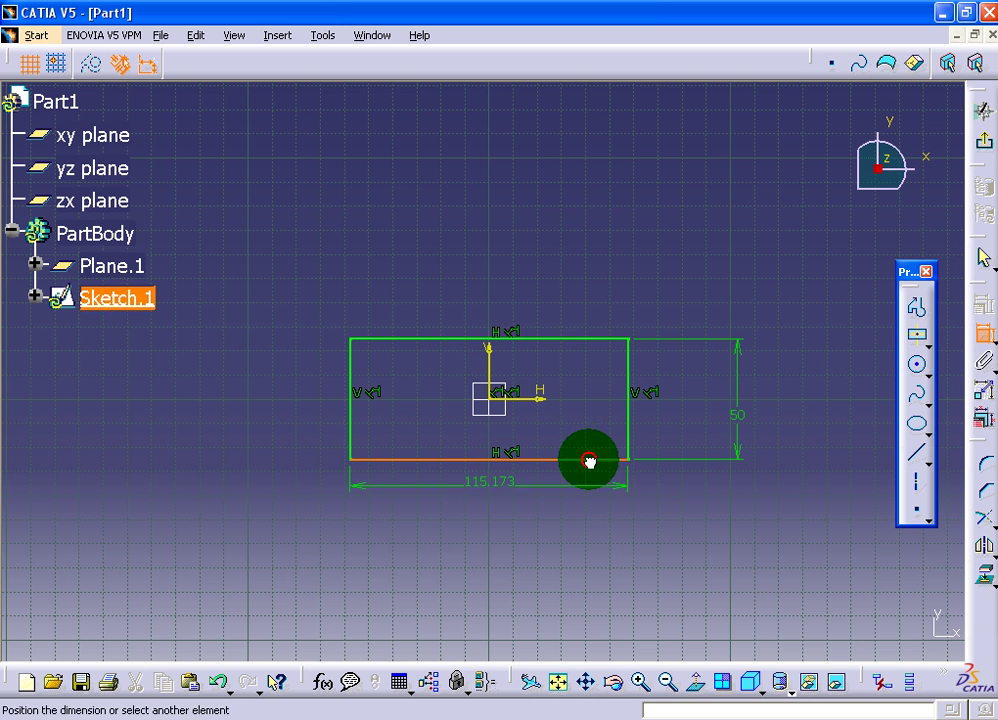
double_click(536, 508)
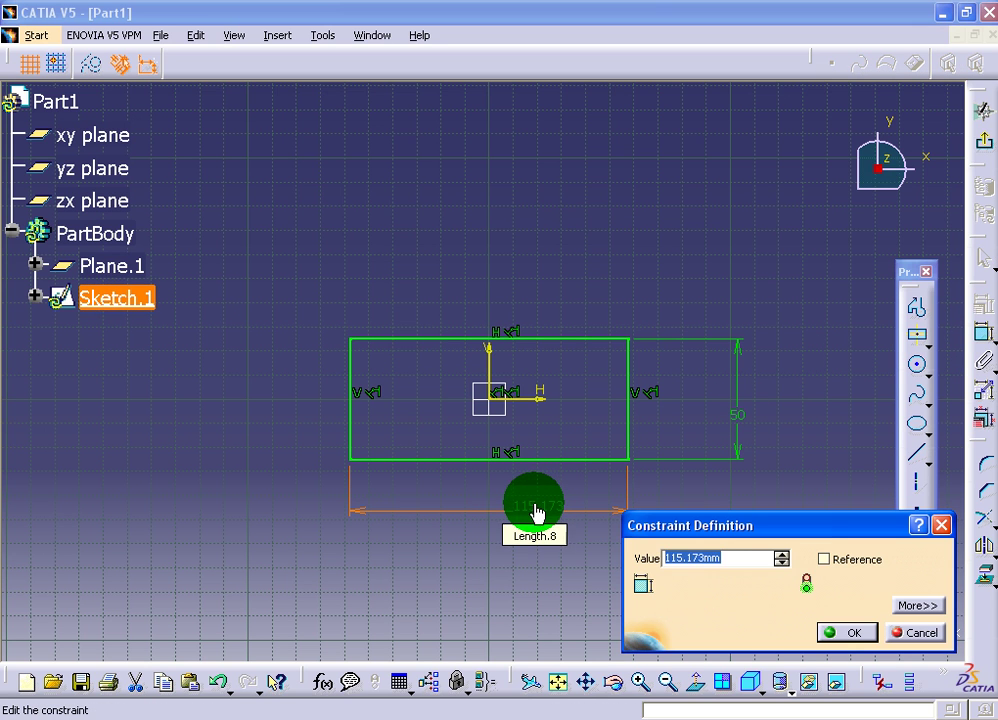
text(90)
click(846, 632)
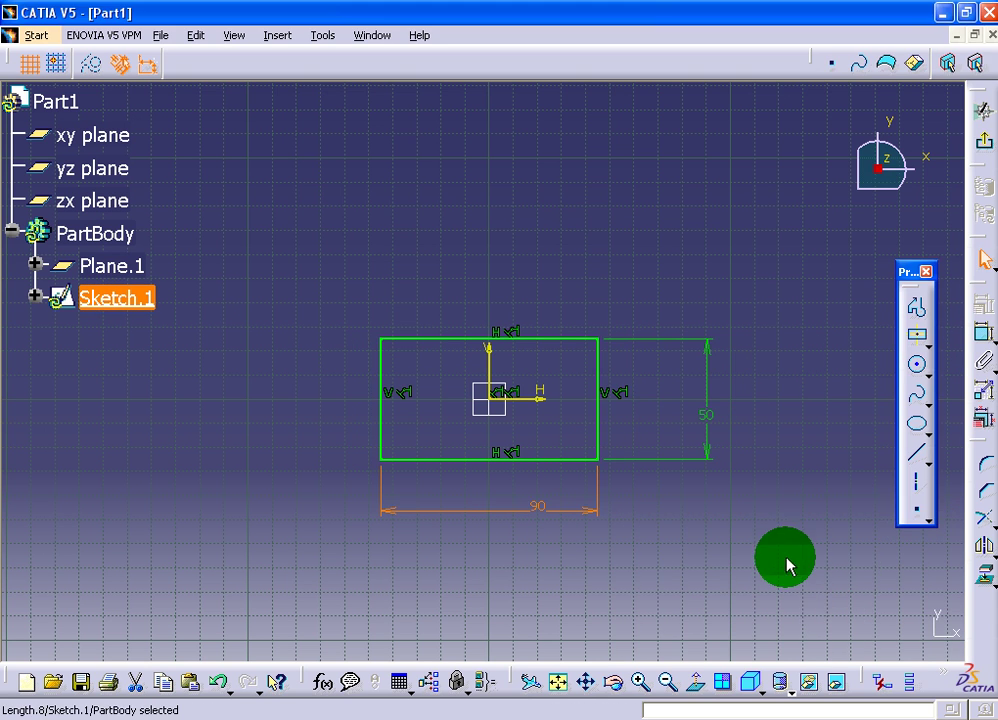
click(985, 146)
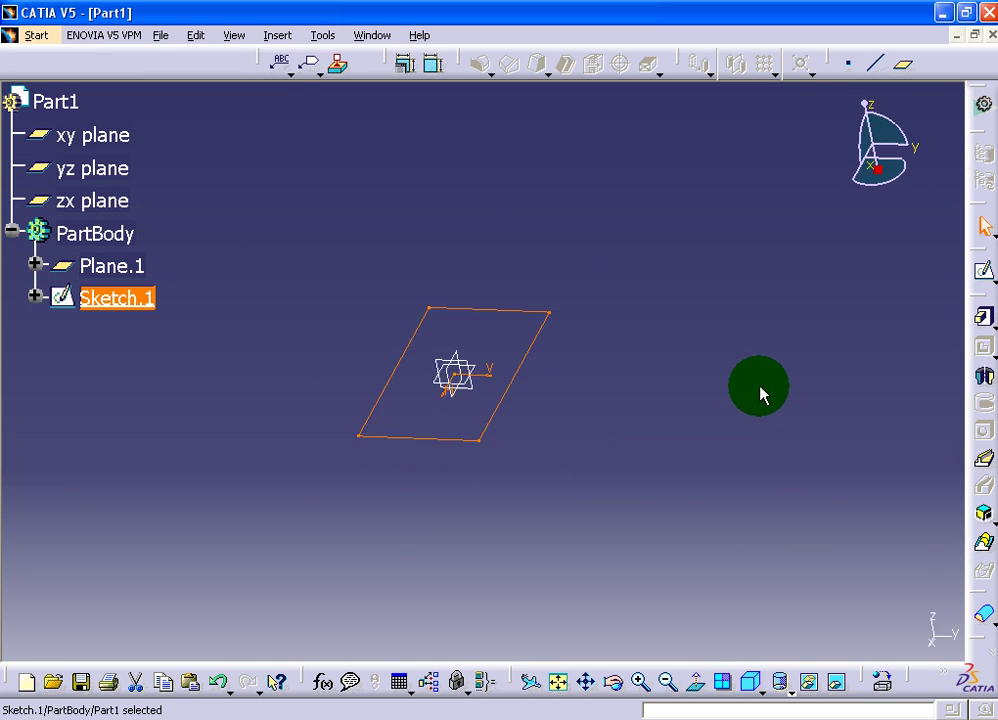
- Copy Sketch.1 and paste it onto Plane.1 as Sketch.2
click(731, 405)
mouse_move(577, 262)
ctrl+middle_down()
mouse_move(575, 308)
mouse_move(501, 178)
ctrl+middle_up()
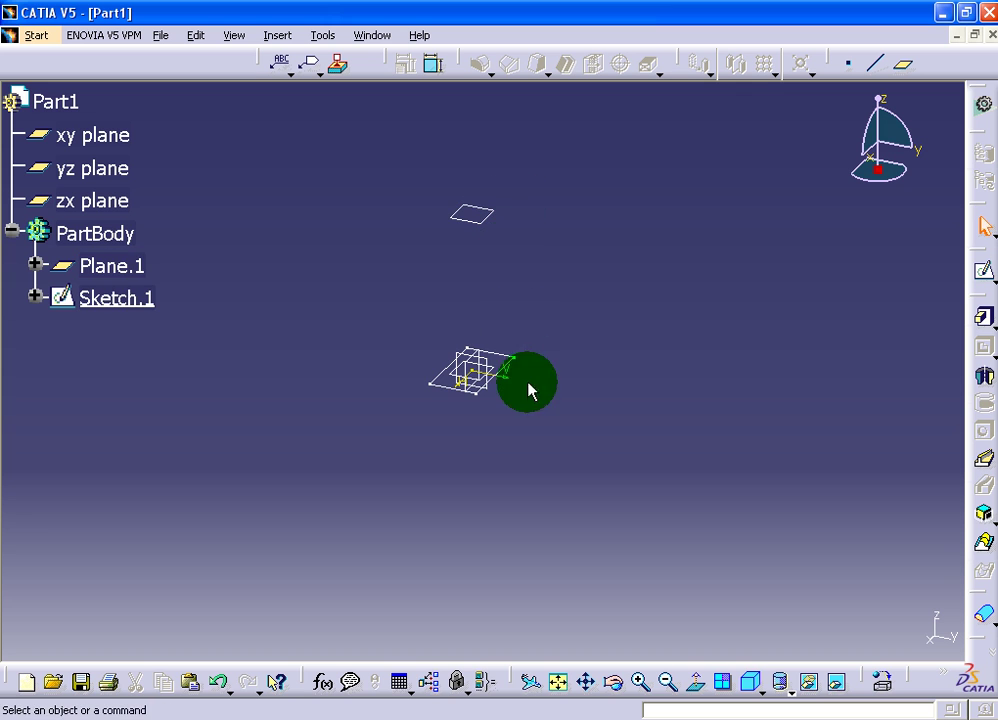
right_click(136, 297)
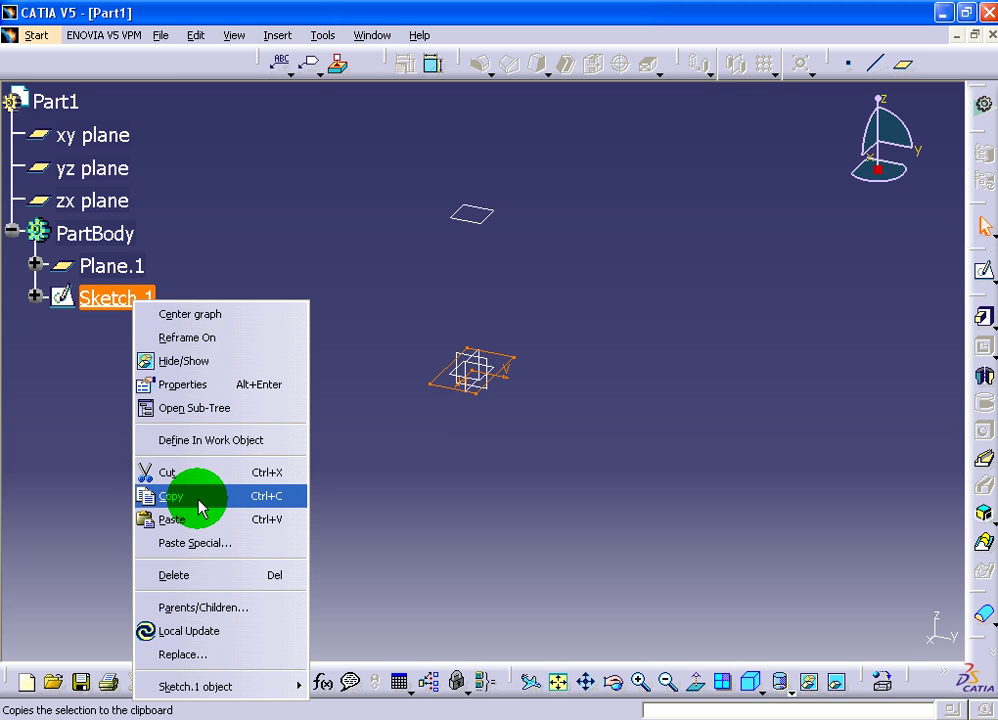
click(197, 496)
right_click(471, 223)
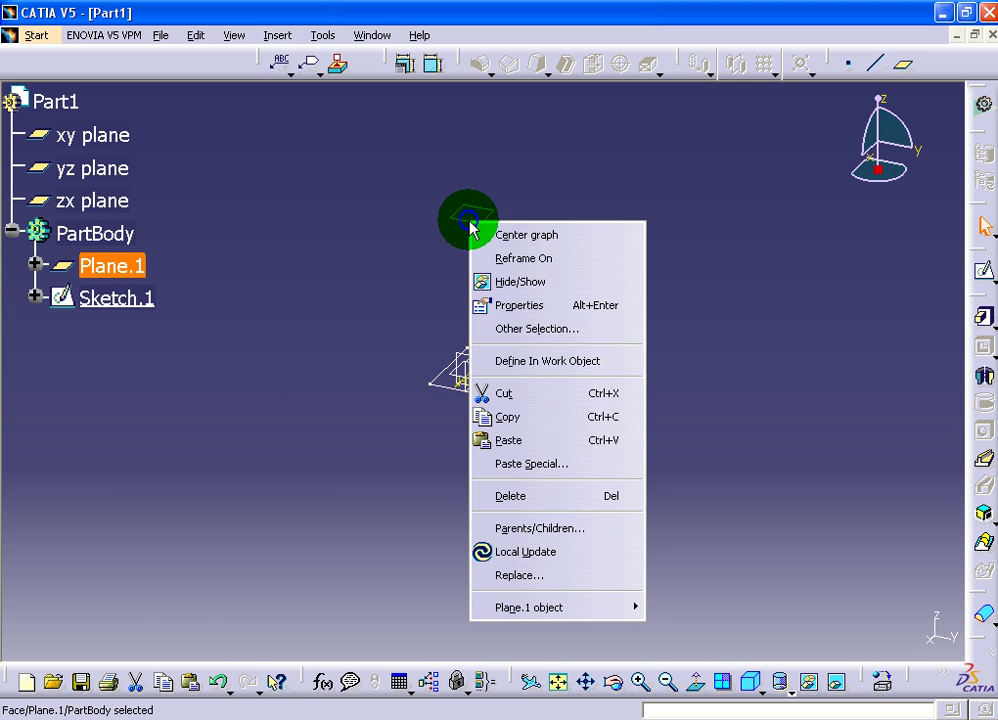
click(525, 439)
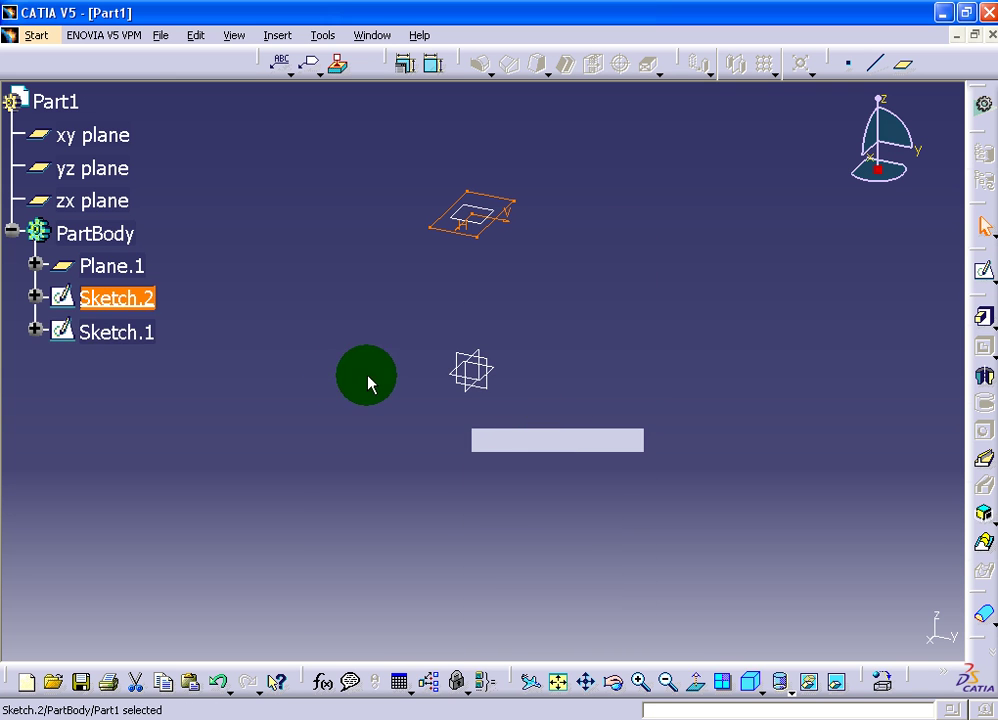
- Cut Sketch.1 and paste it back under PartBody as Sketch.3
right_click(128, 331)
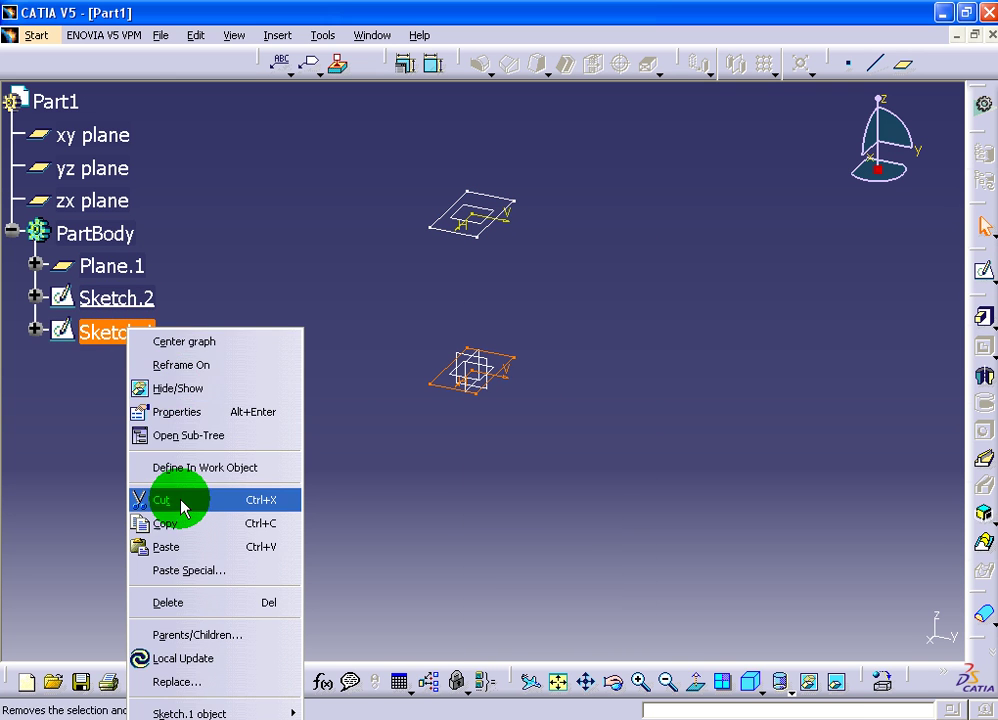
click(176, 500)
right_click(118, 237)
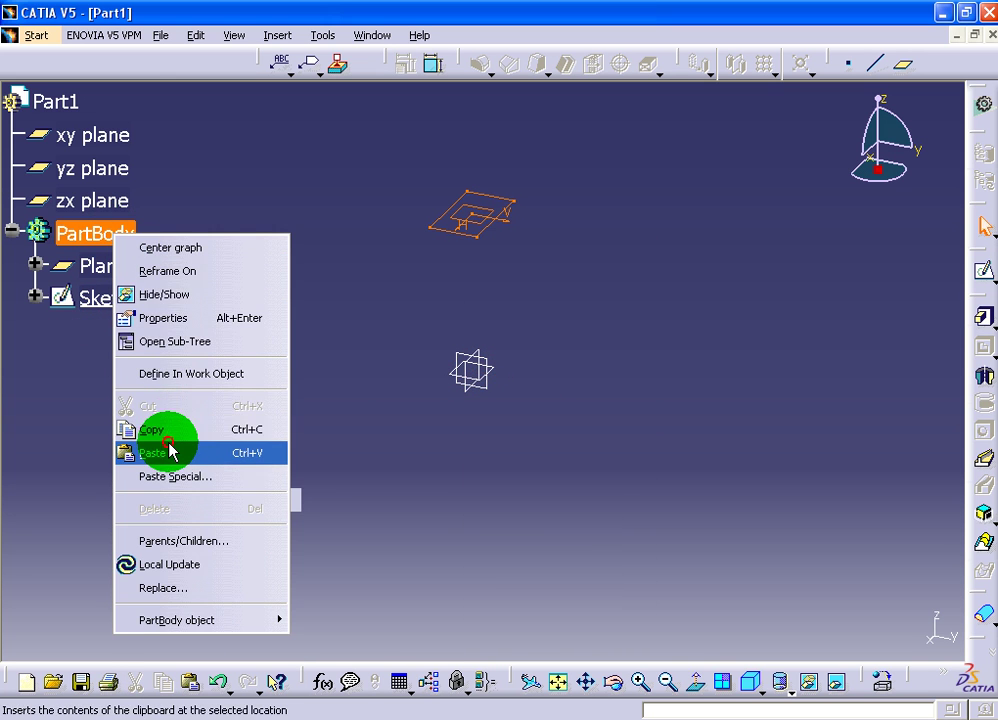
click(174, 452)
- Resize the Sketch.2 rectangle to 40 height and 70 width
click(154, 306)
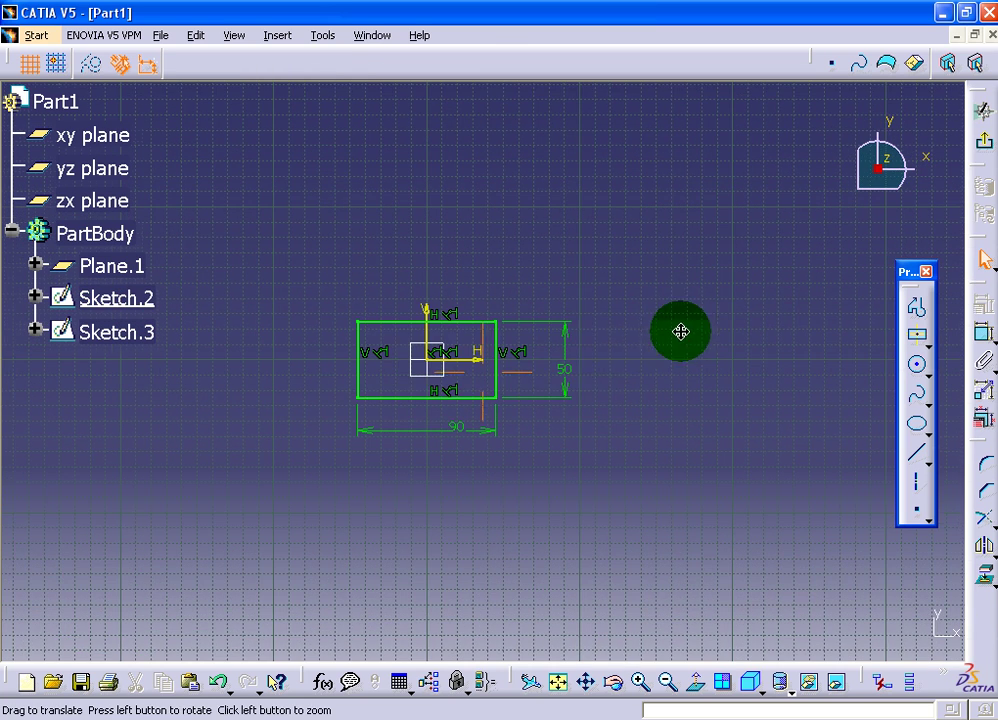
double_click(580, 377)
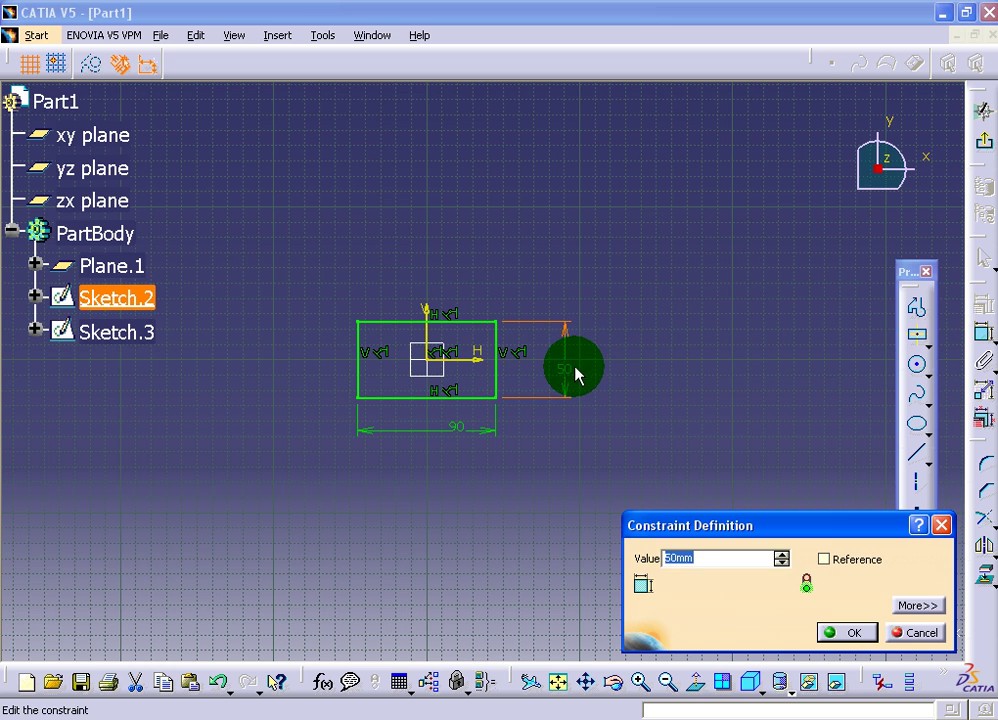
click(845, 632)
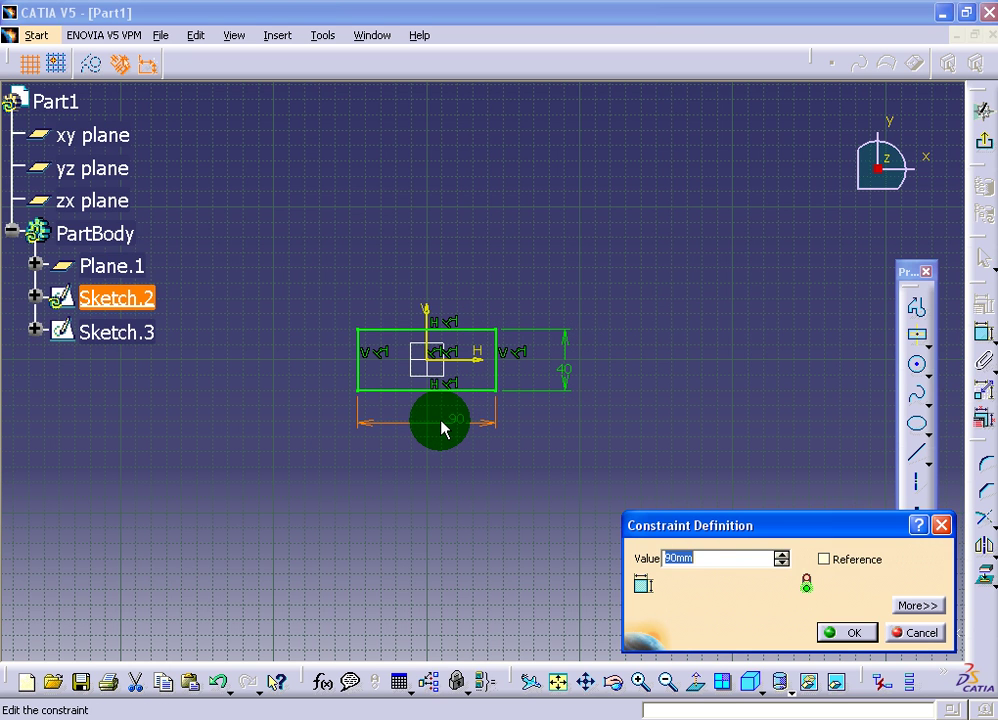
click(845, 632)
- Create Plane.2 offset 50 mm from Plane.1
click(982, 142)
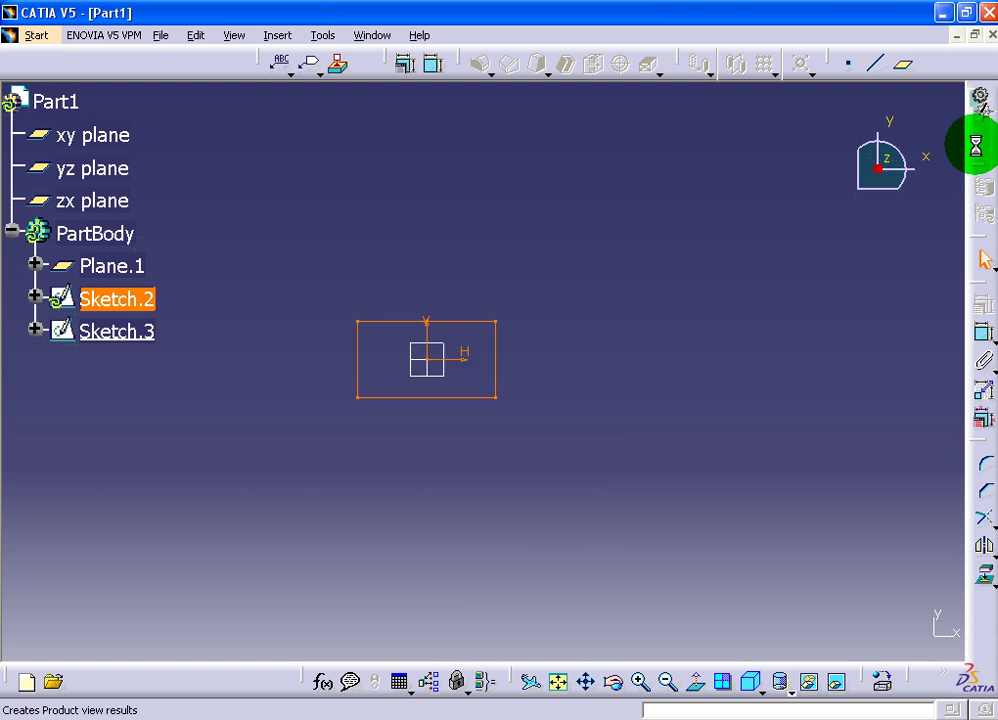
click(716, 310)
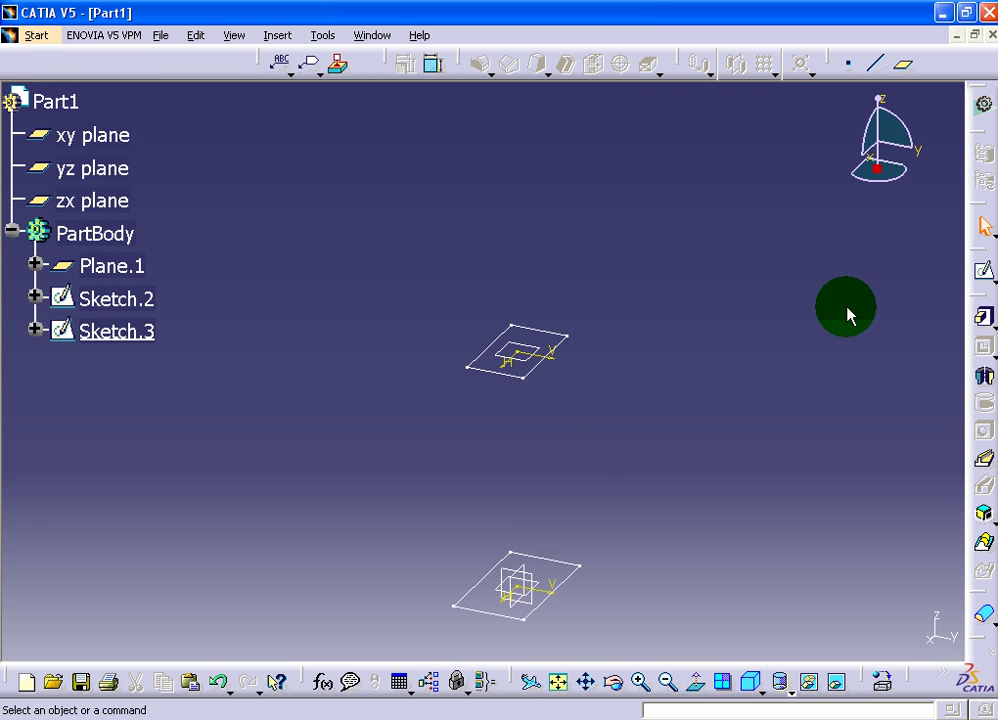
click(900, 66)
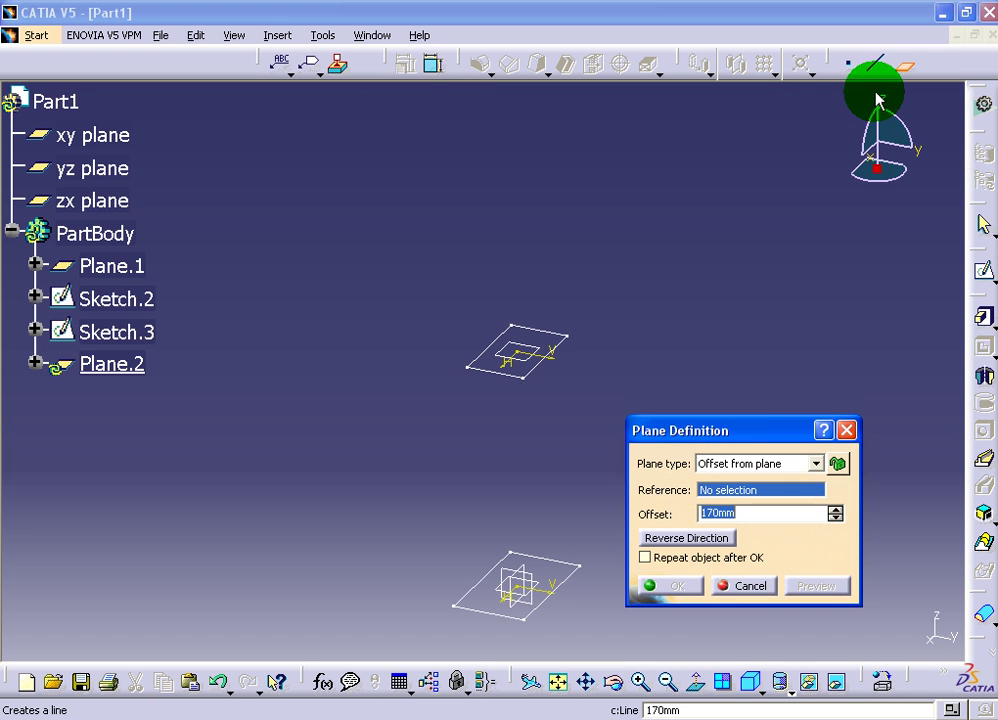
click(541, 352)
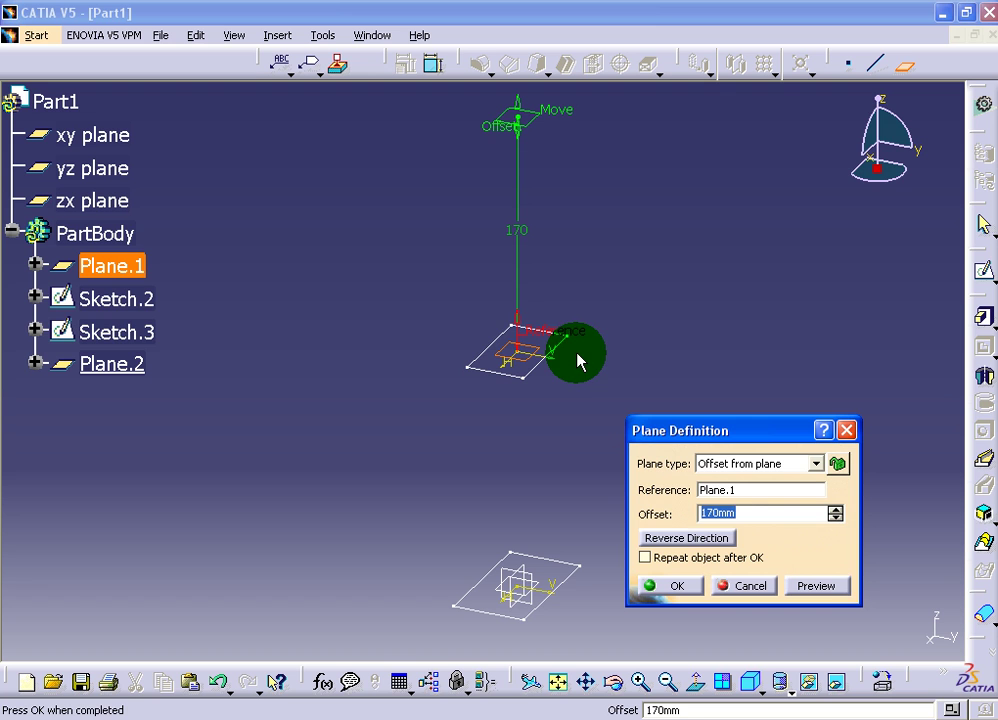
text(50)
click(675, 585)
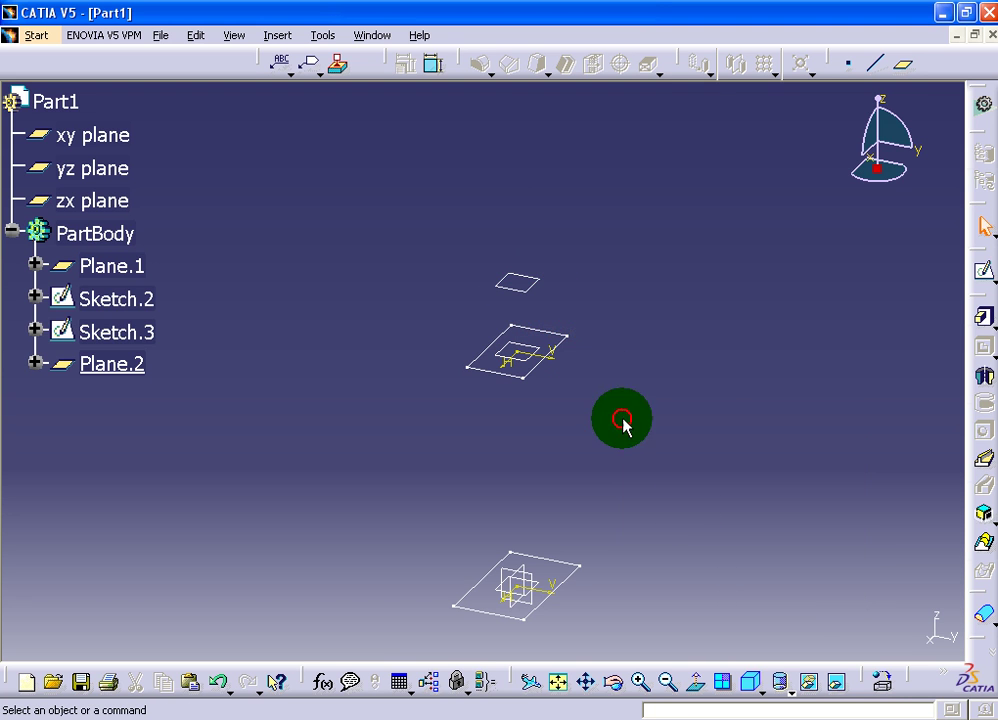
click(528, 286)
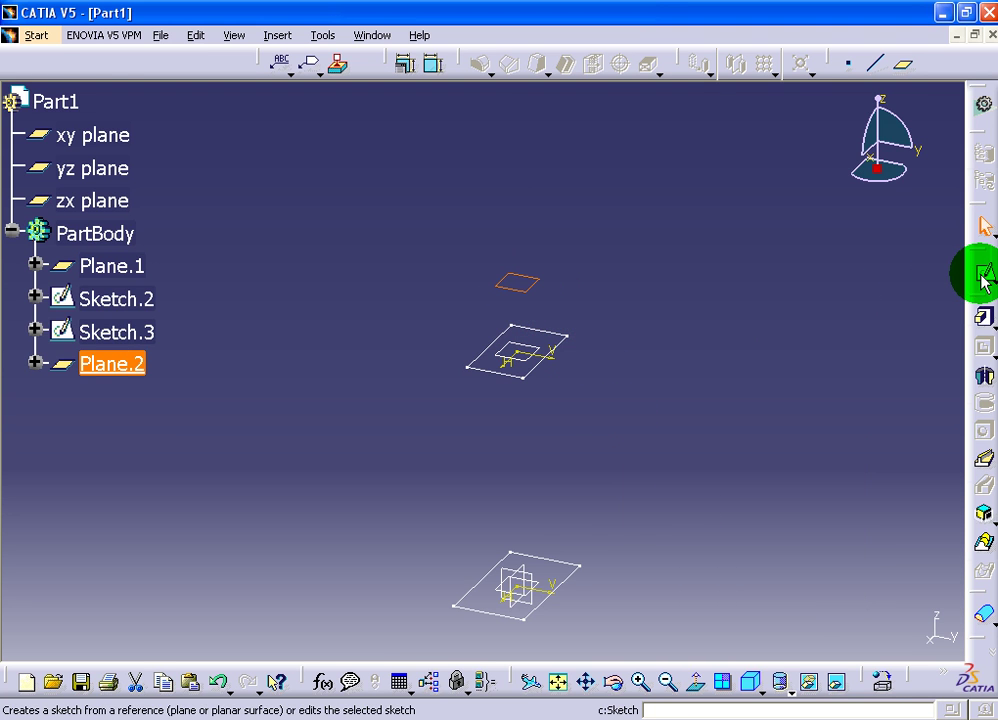
- Sketch a circle on Plane.2 centred on the origin
click(984, 276)
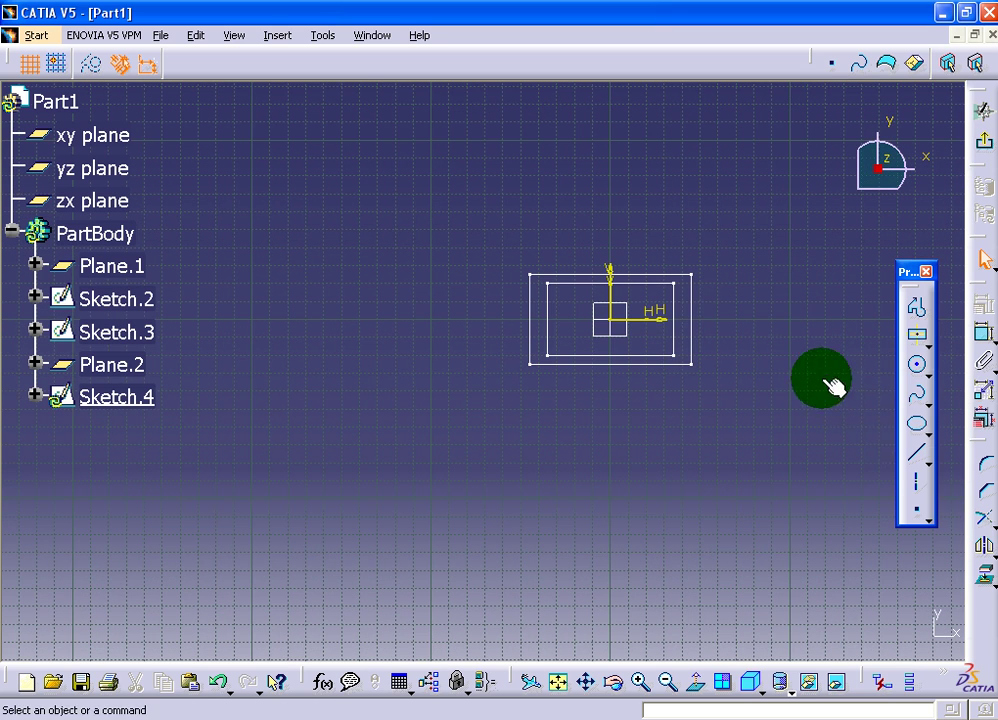
click(917, 364)
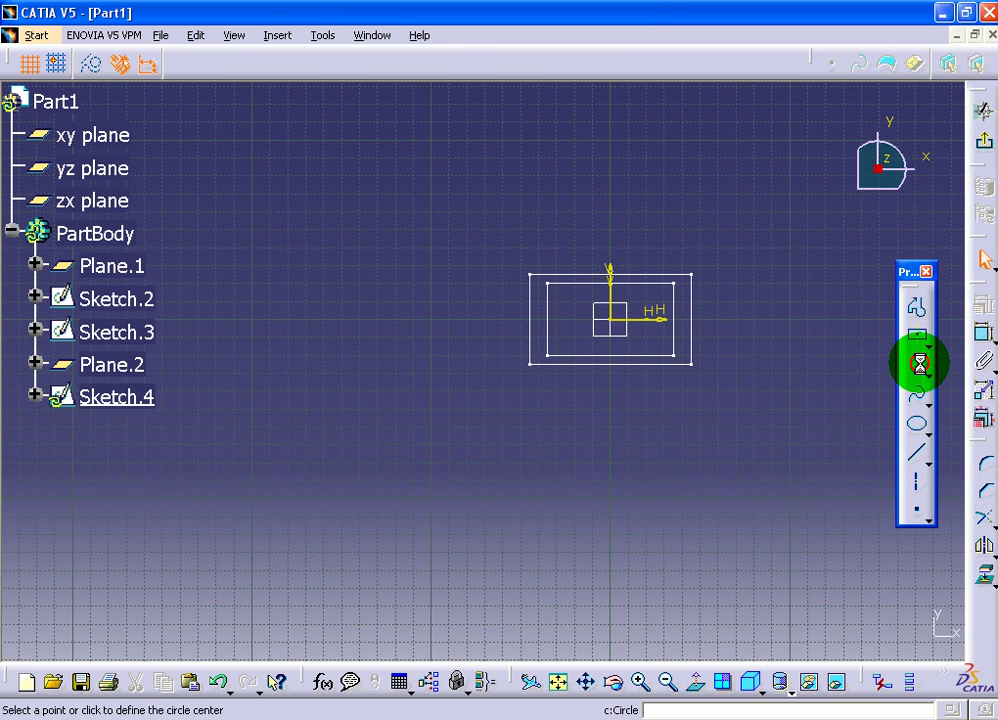
click(610, 320)
click(644, 198)
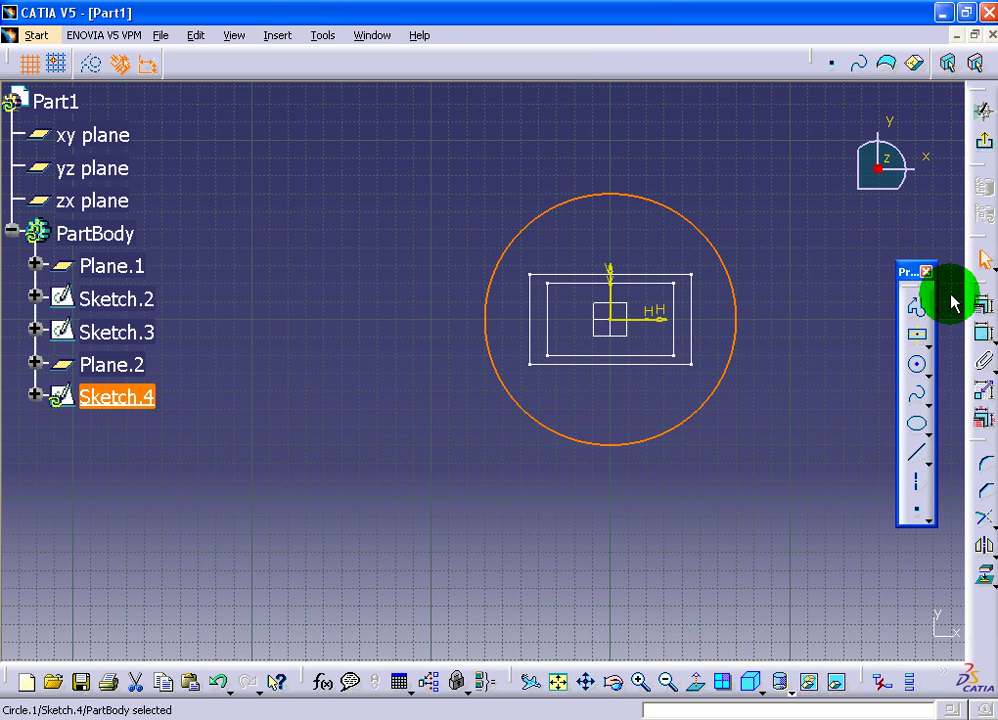
- Constrain the circle to a 24 mm diameter and return to the 3D part
click(980, 345)
click(760, 278)
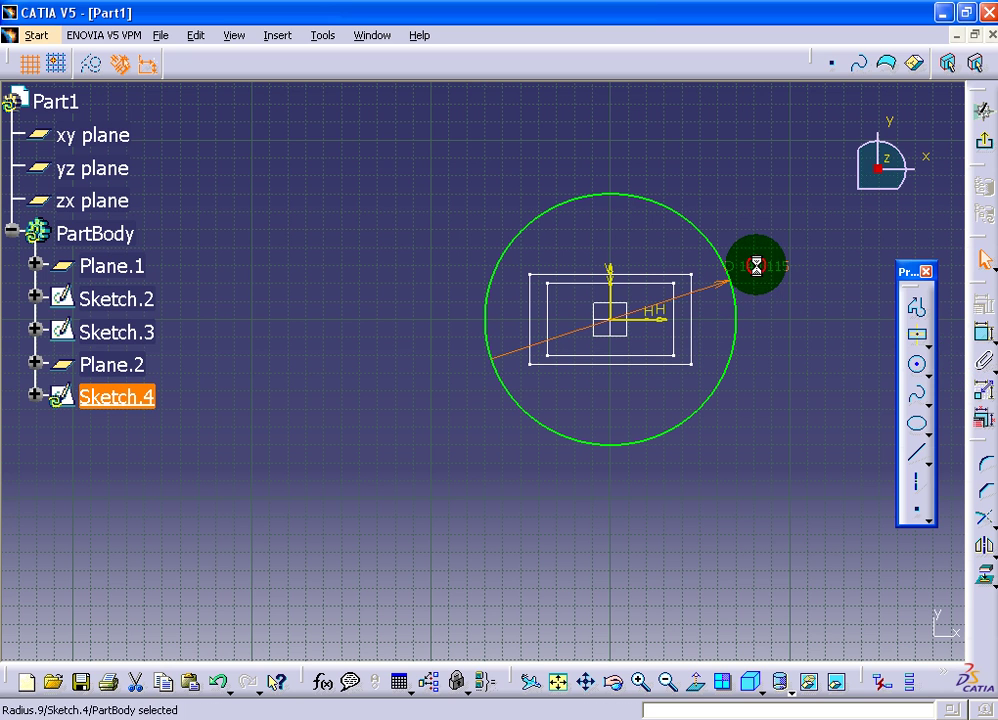
double_click(756, 266)
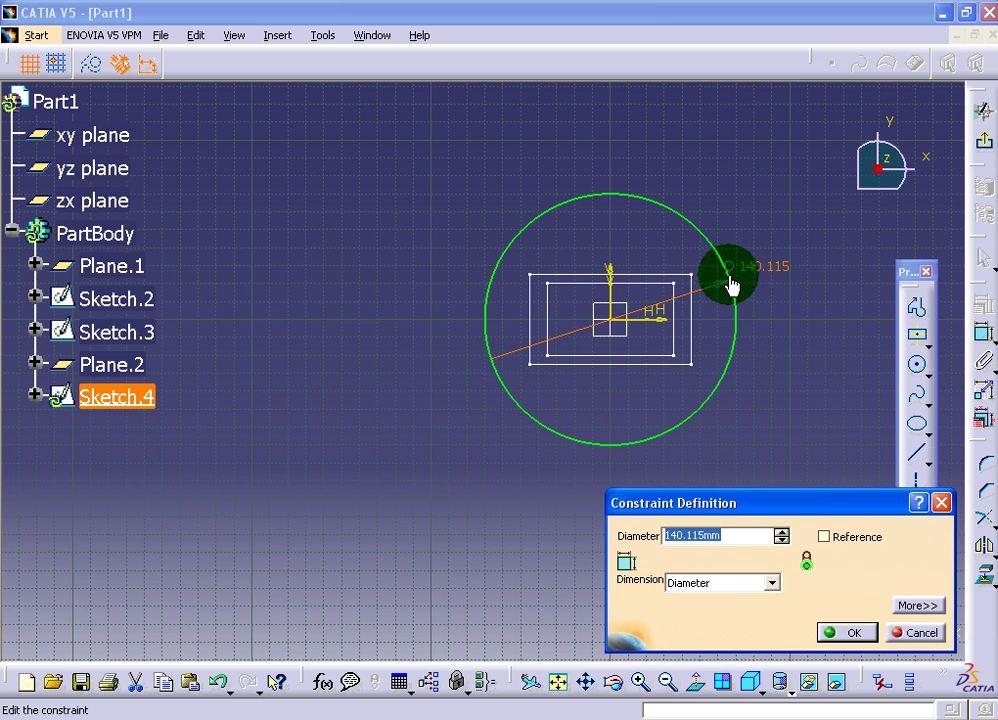
text(24)
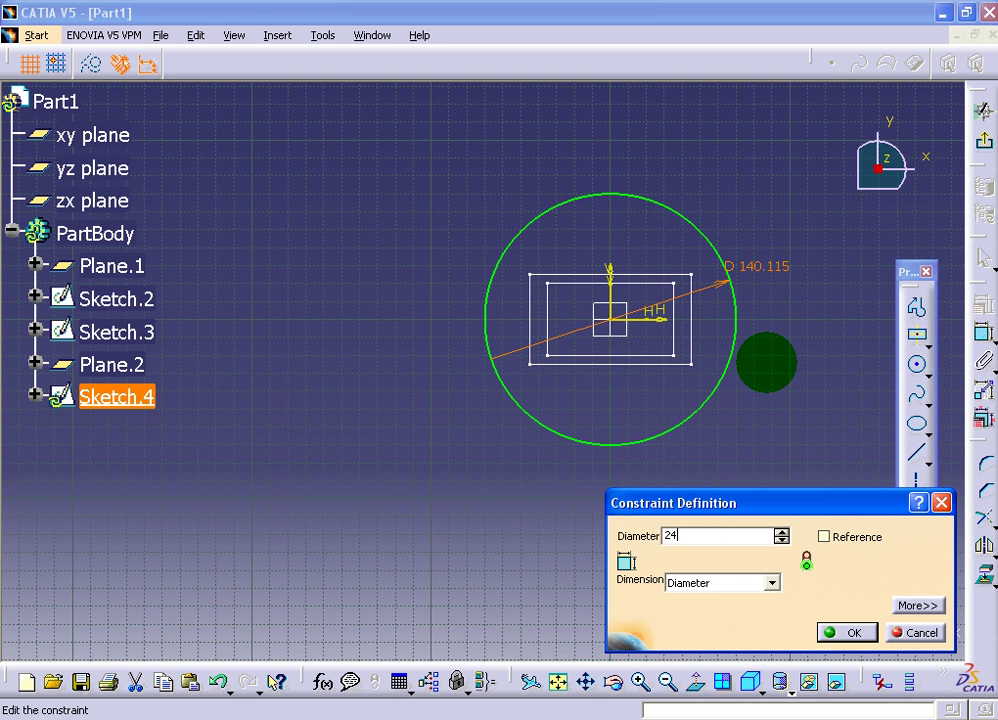
key(Return)
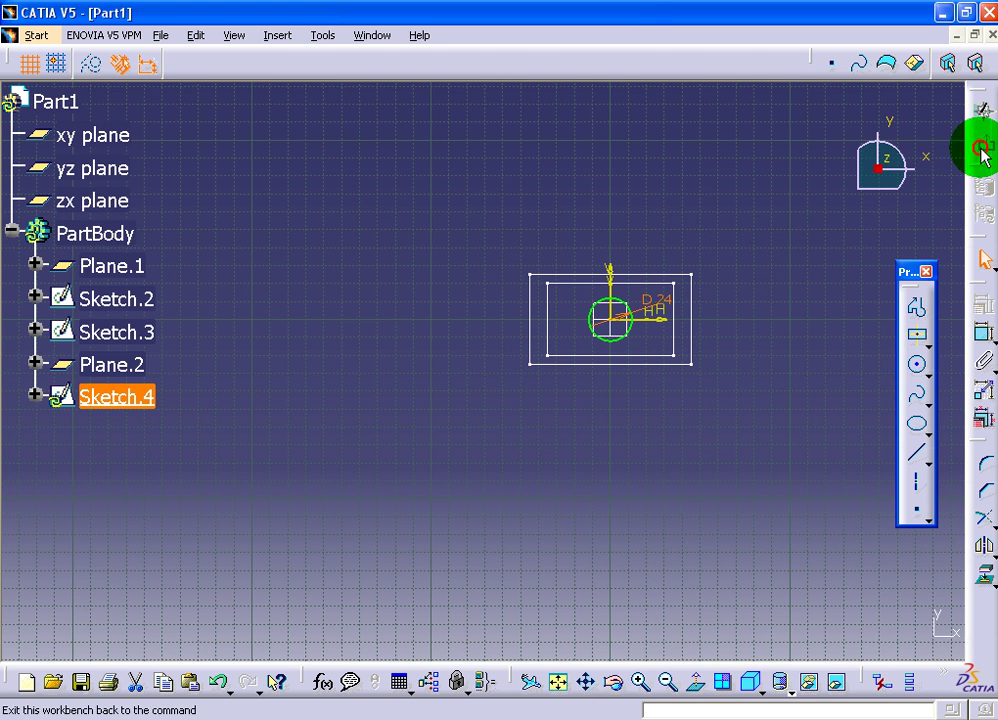
click(982, 145)
click(745, 367)
- Pad the Sketch.4 circle 20 mm to form cylindrical Pad.1
middle_drag(731, 394, 677, 160)
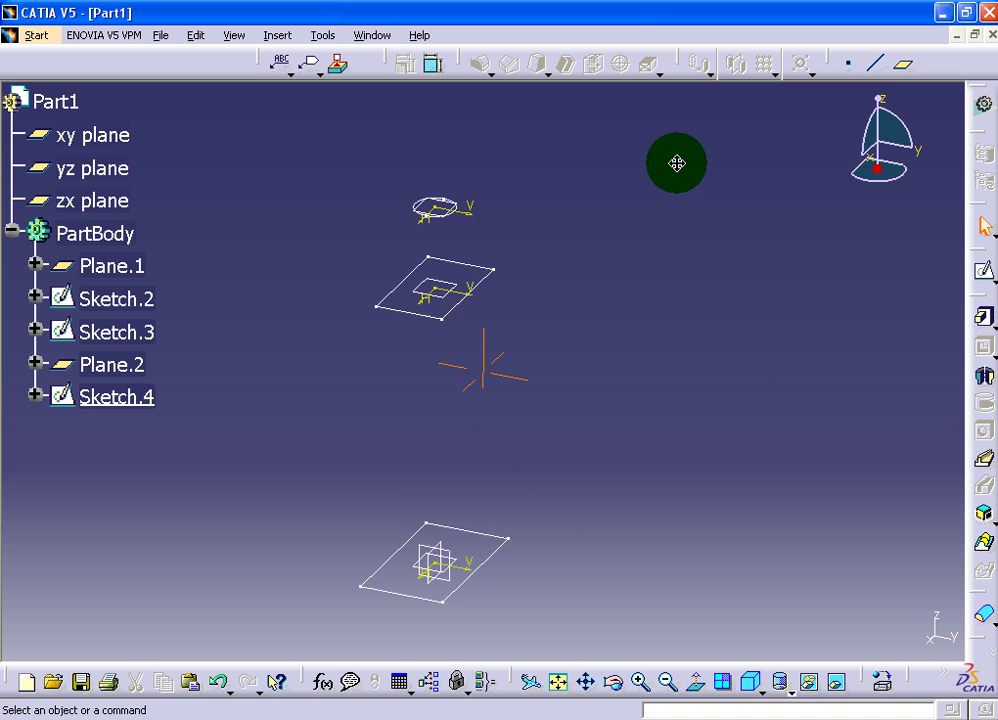
middle_drag(640, 203, 614, 216)
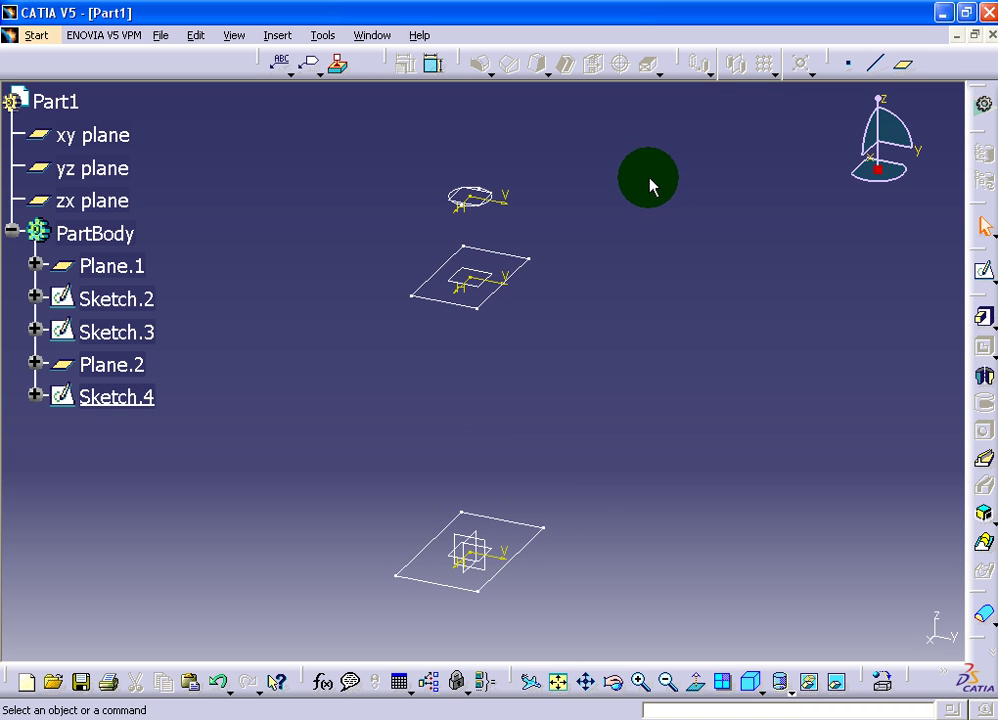
click(983, 322)
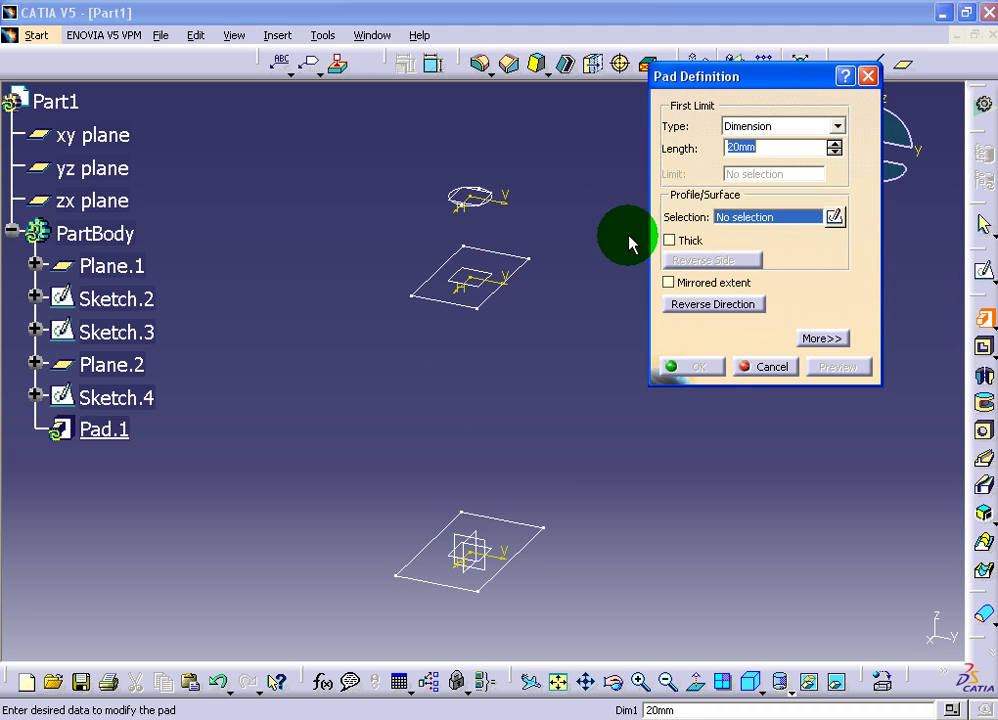
click(463, 196)
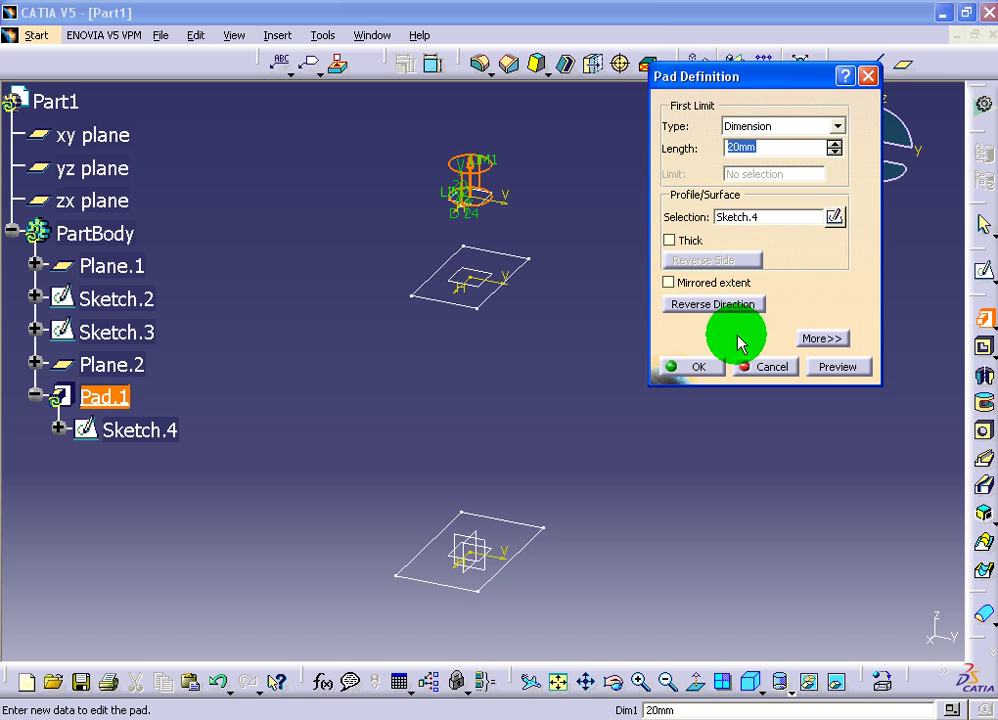
click(705, 366)
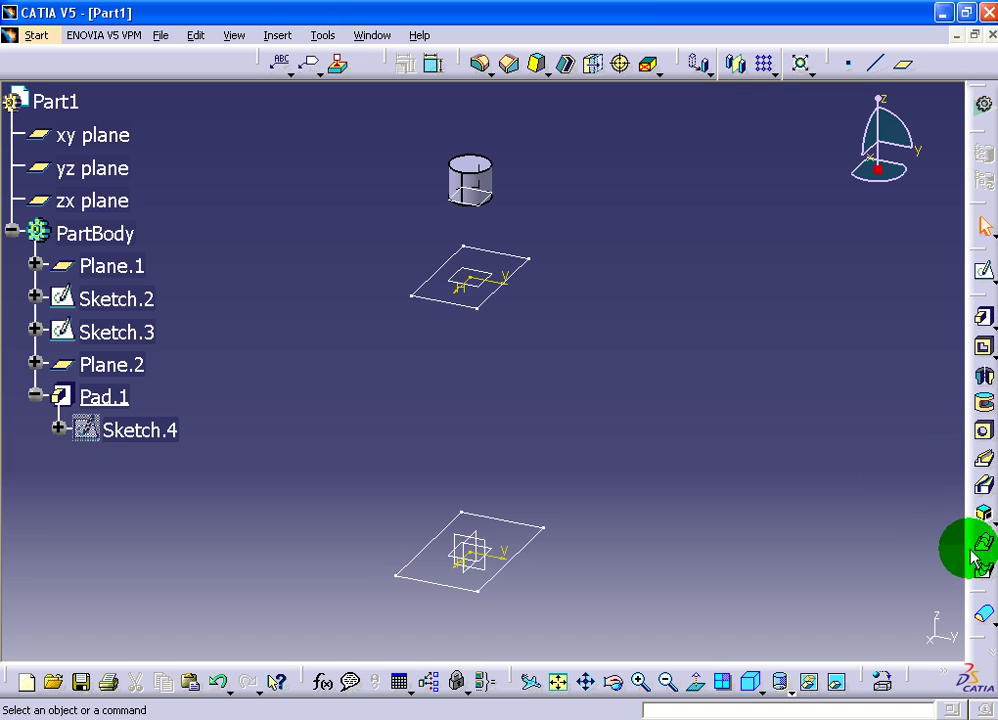
- Loft a multi-sections solid from Sketch.3 up to Sketch.2
click(985, 547)
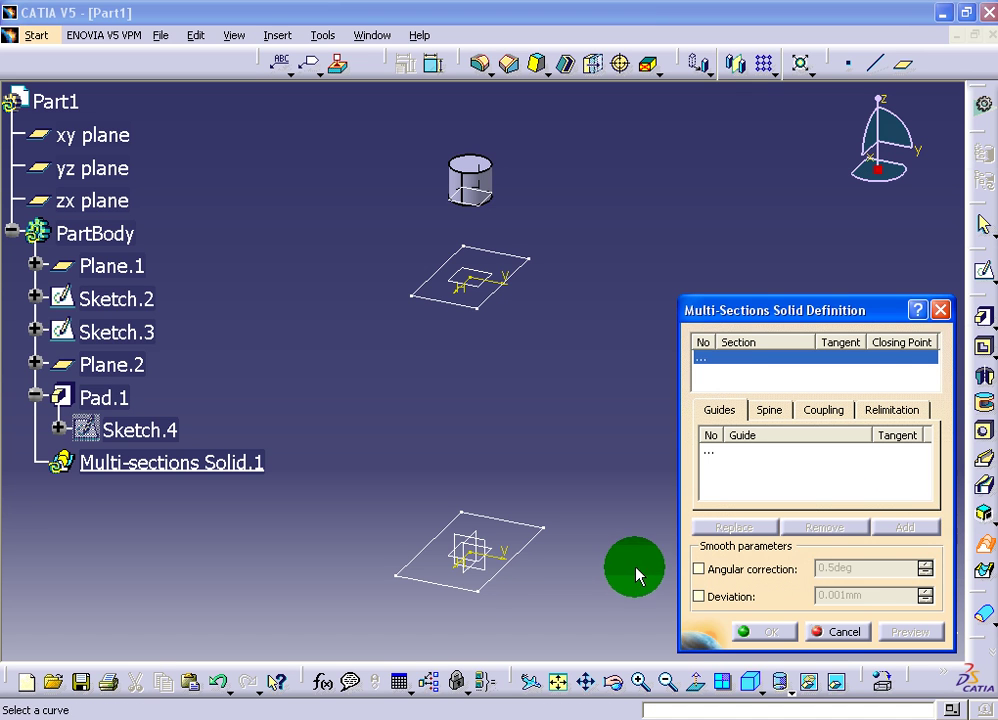
click(497, 577)
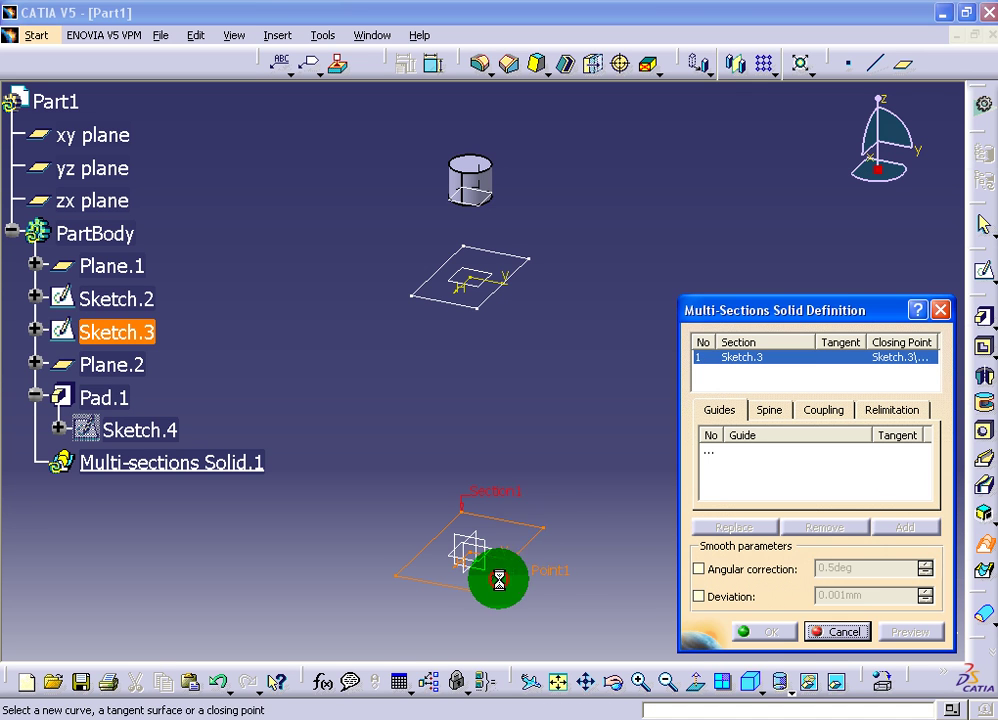
click(480, 296)
click(893, 640)
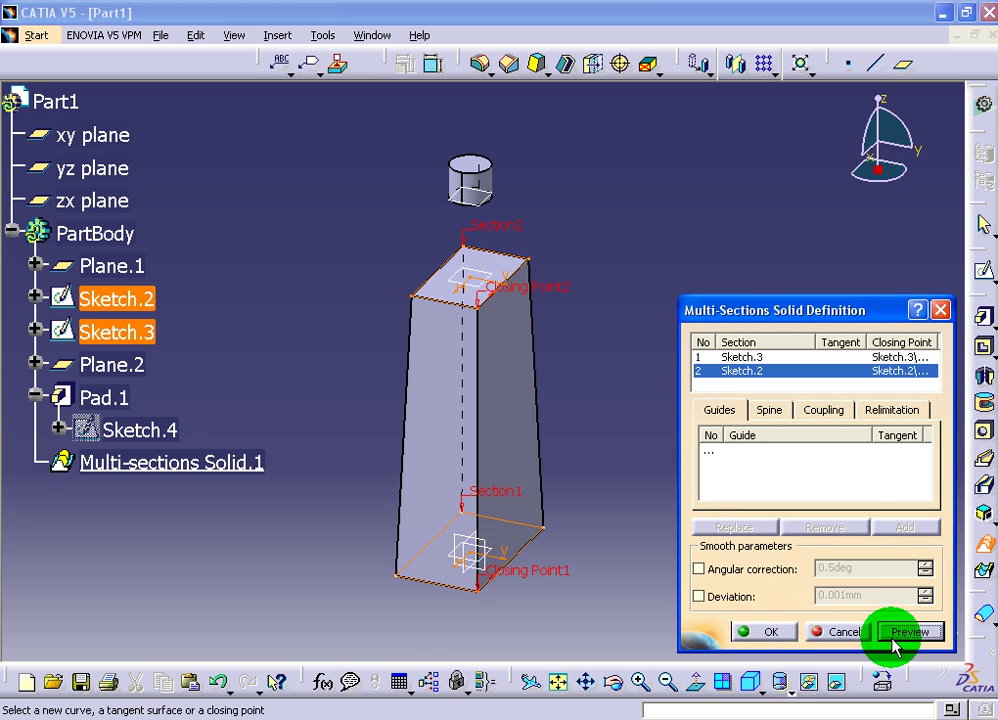
click(760, 631)
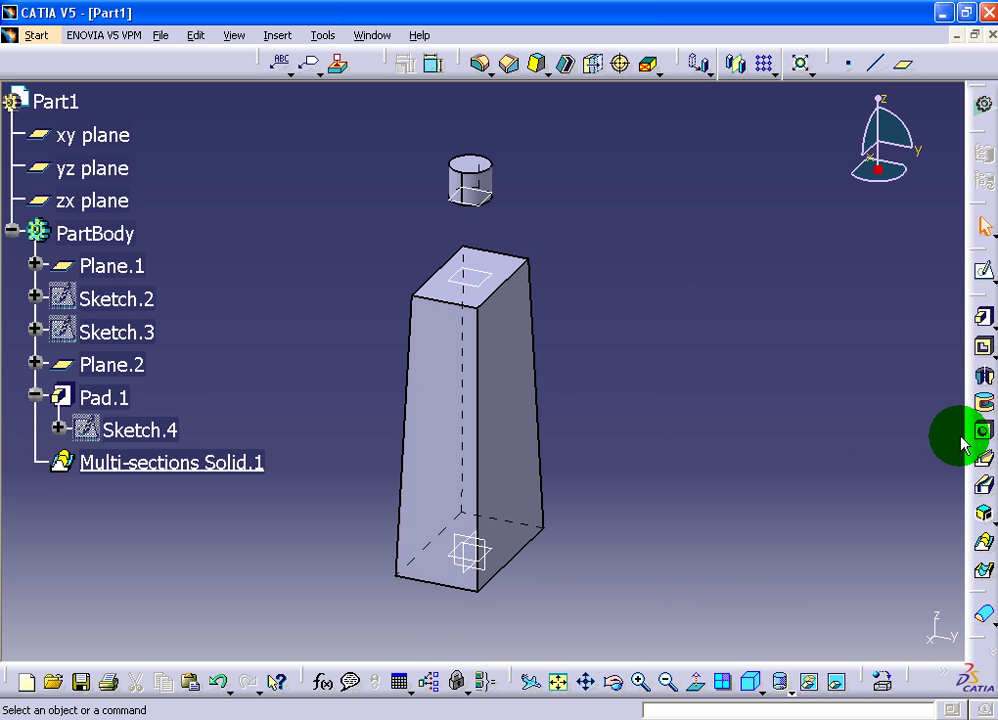
- Round the body's four vertical edges with a 6 mm edge fillet
click(481, 66)
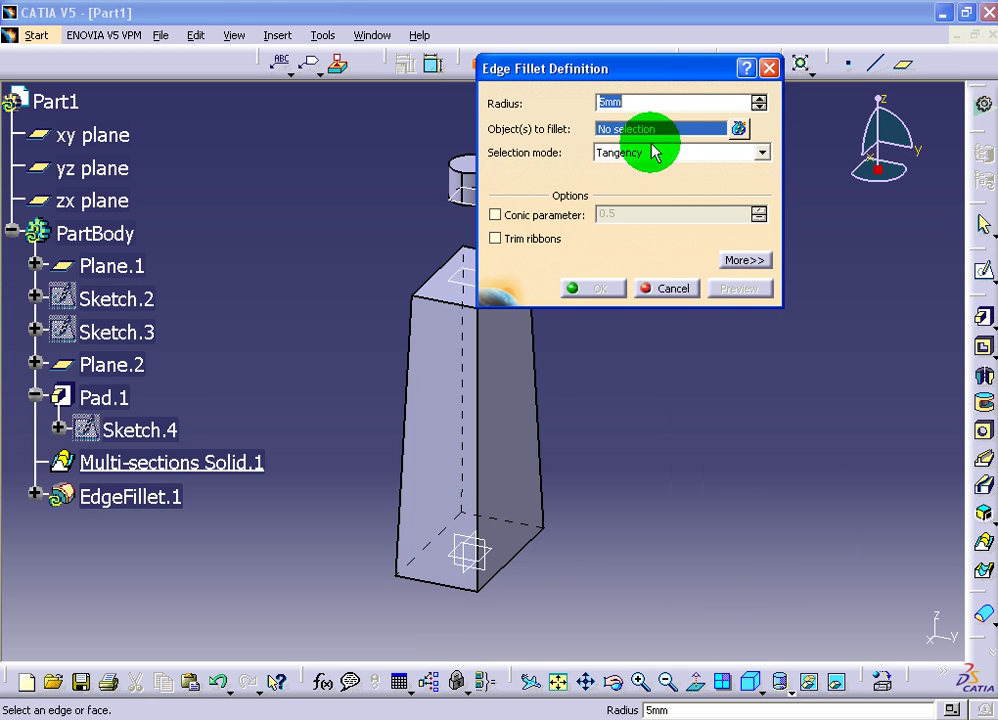
text(6)
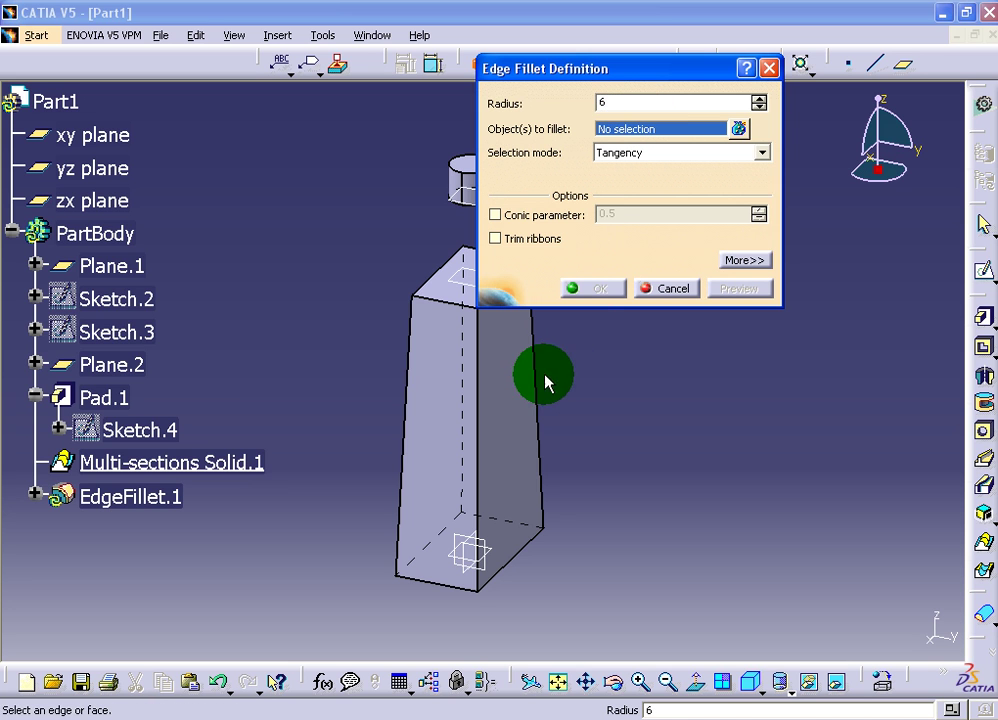
click(536, 380)
click(464, 379)
click(405, 390)
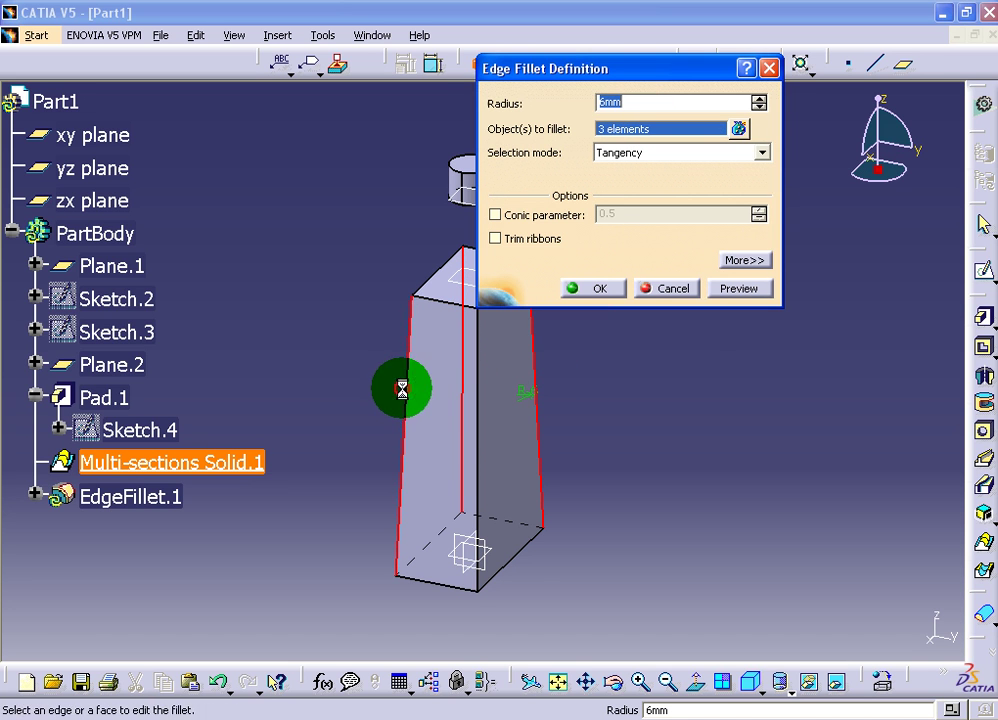
click(480, 441)
click(598, 289)
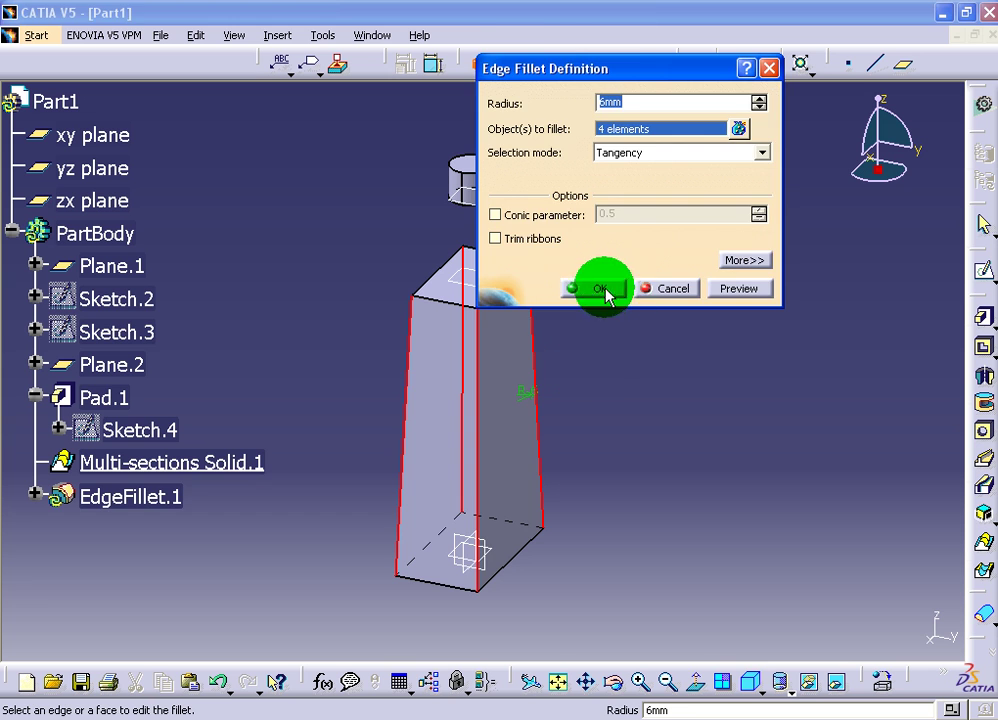
- Add a 10 mm edge fillet on the bottom face's edges, then reposition the view upright
click(481, 63)
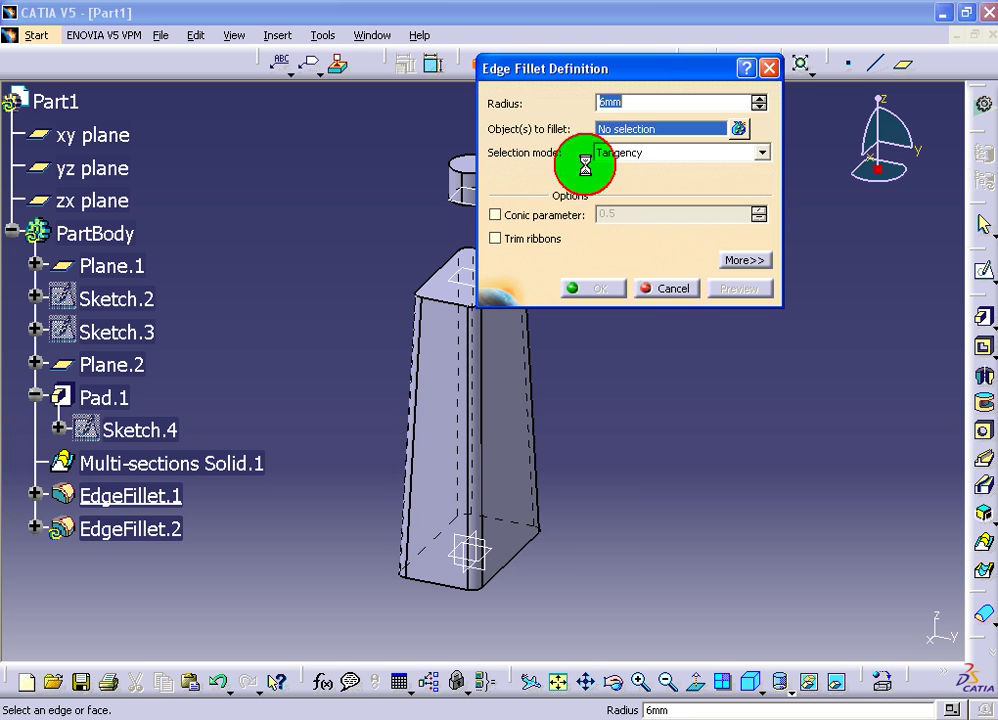
text(10)
middle_drag(628, 461, 575, 283)
click(583, 530)
click(606, 289)
mouse_move(510, 275)
middle_down()
mouse_move(519, 357)
mouse_move(566, 470)
mouse_move(575, 419)
mouse_move(531, 228)
mouse_move(541, 216)
mouse_move(543, 301)
middle_up()
mouse_move(557, 350)
middle_down()
mouse_move(575, 372)
mouse_move(566, 383)
mouse_move(559, 330)
mouse_move(815, 127)
middle_up()
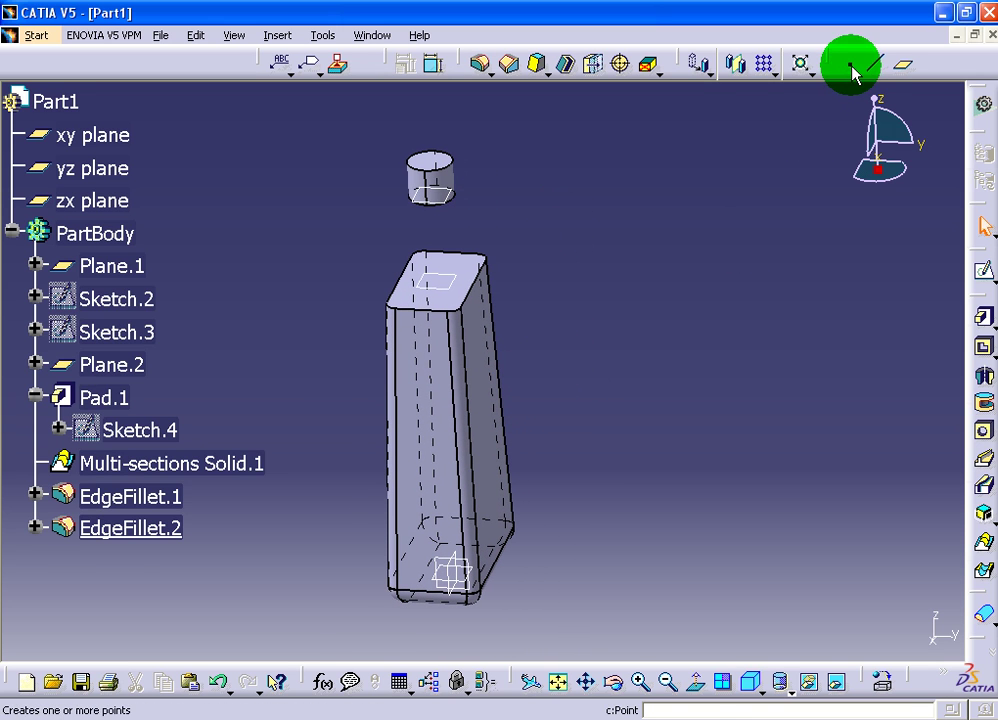
- Create Point.1 at the midpoint of a body edge
click(850, 64)
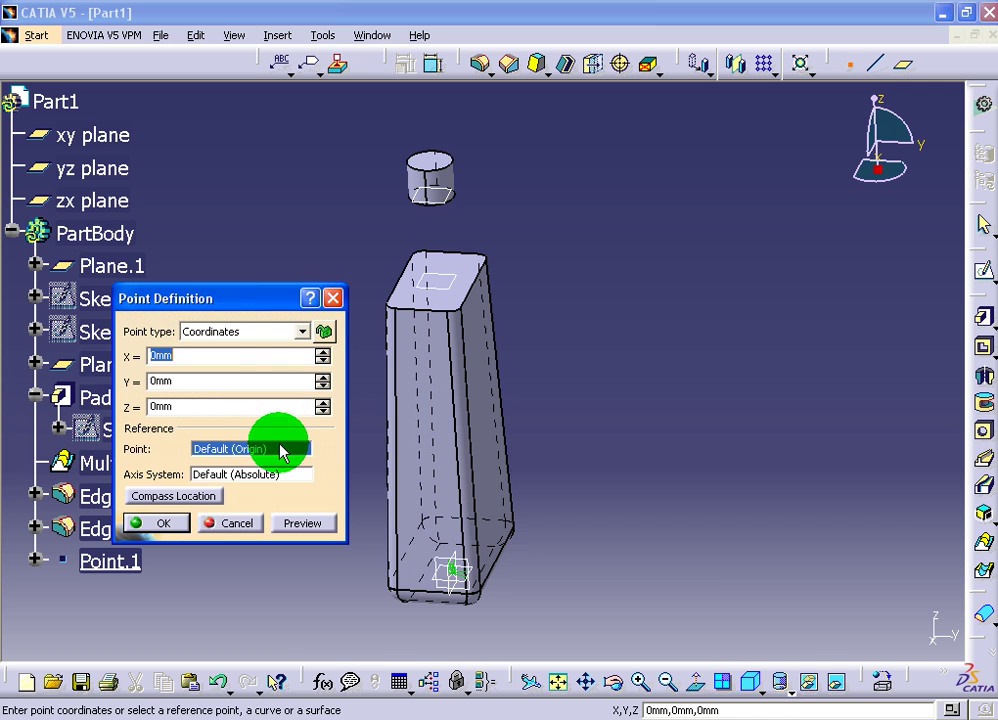
right_click(283, 452)
click(328, 478)
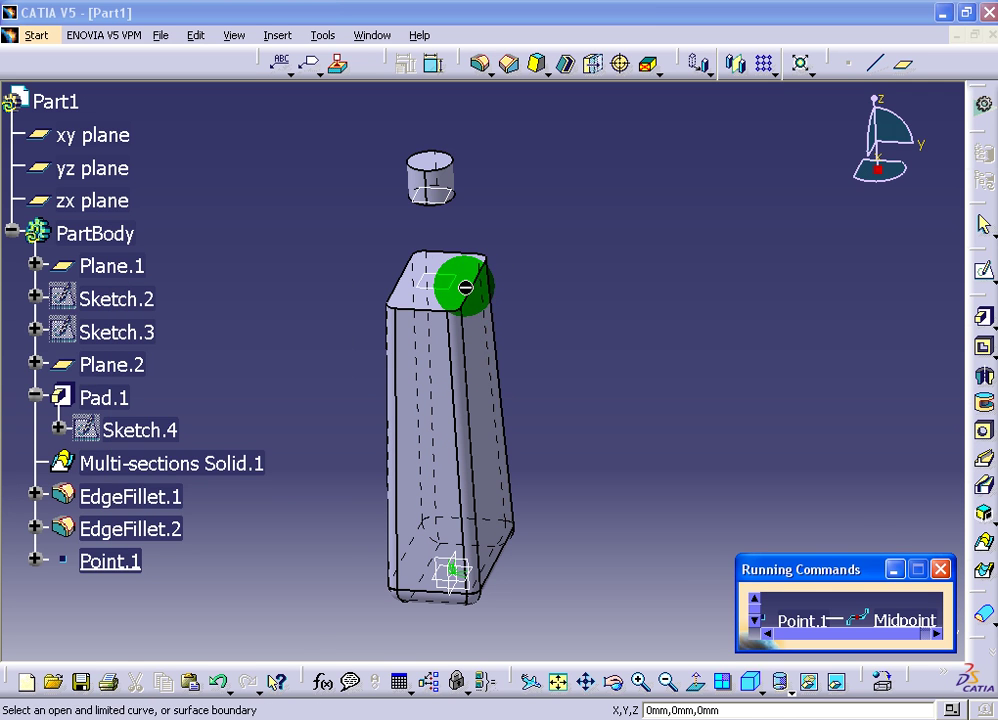
click(466, 287)
click(178, 521)
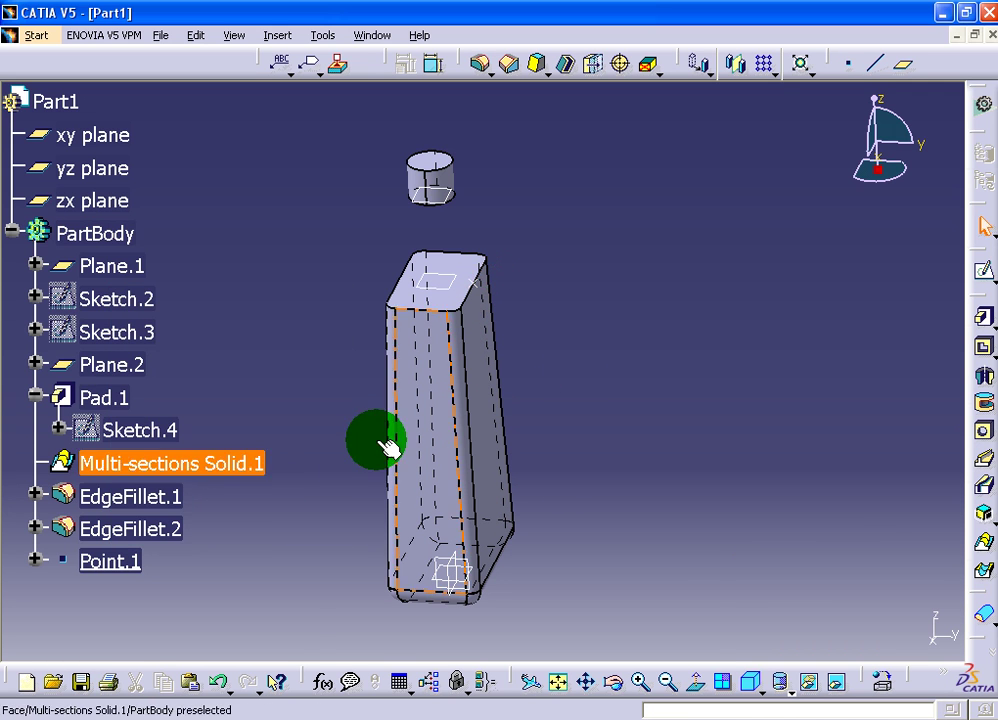
- Start a second point on the intersection of the neck's lower circular edge and the yz plane
click(845, 66)
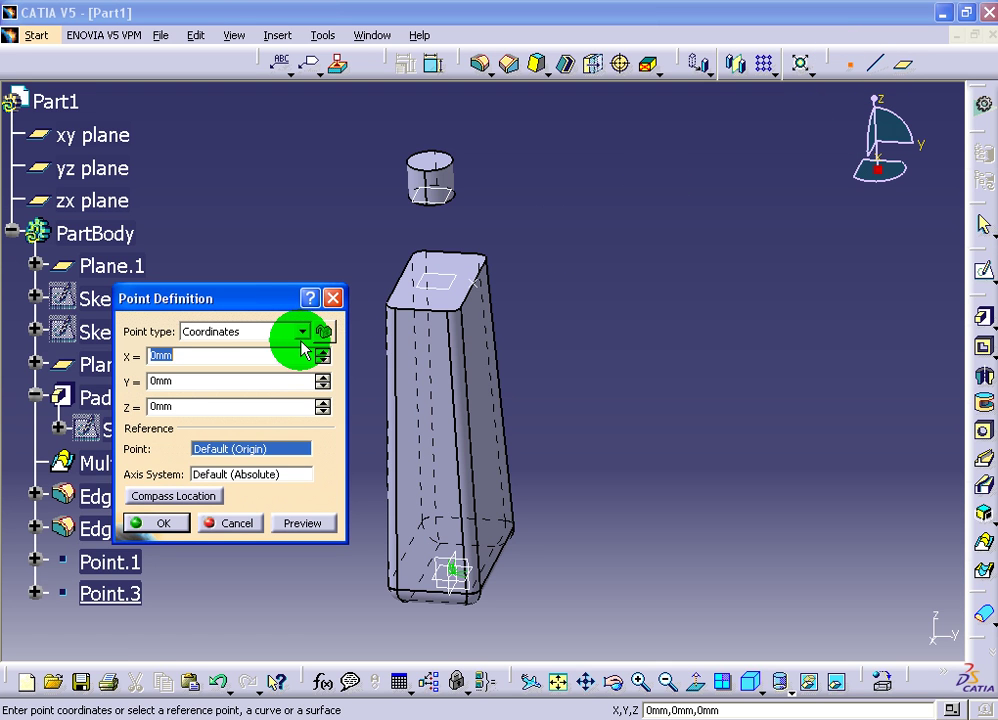
right_click(283, 448)
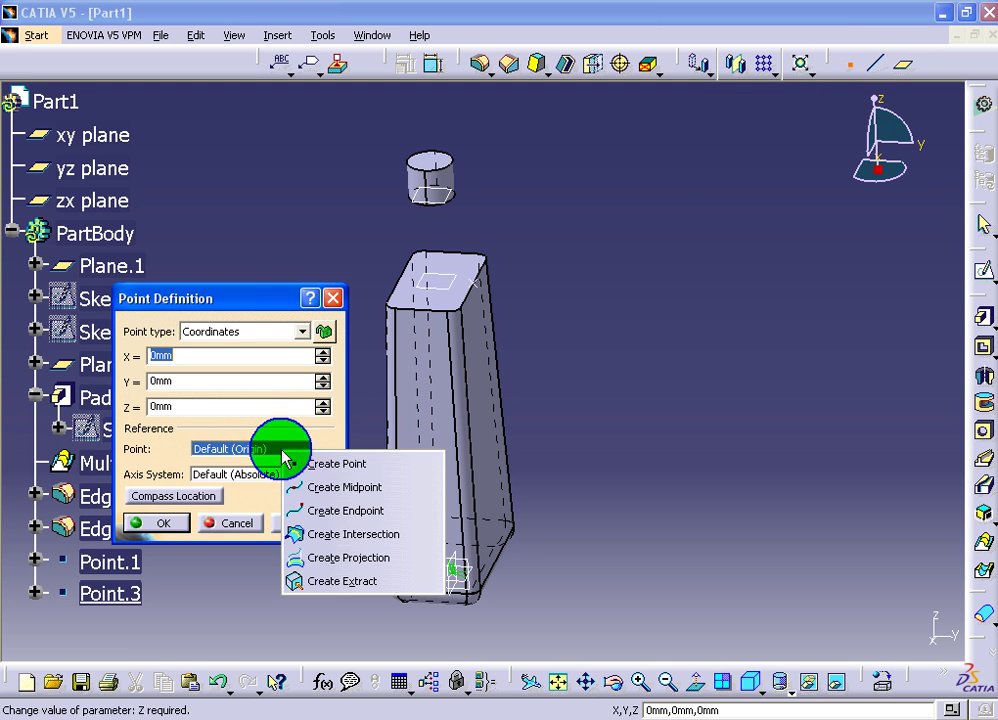
click(328, 537)
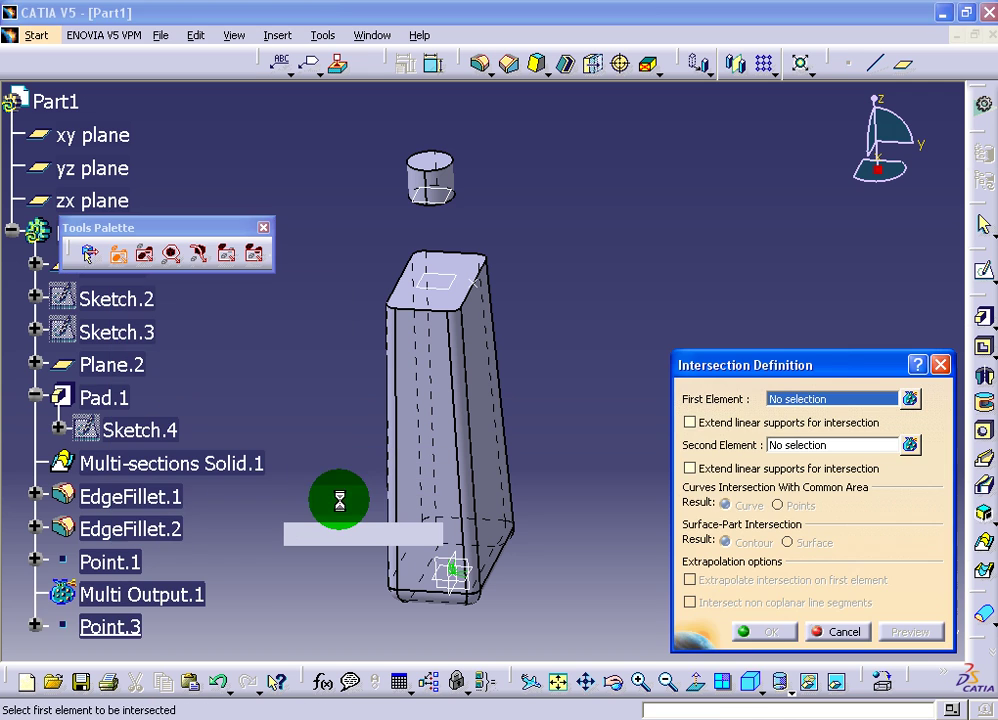
click(465, 202)
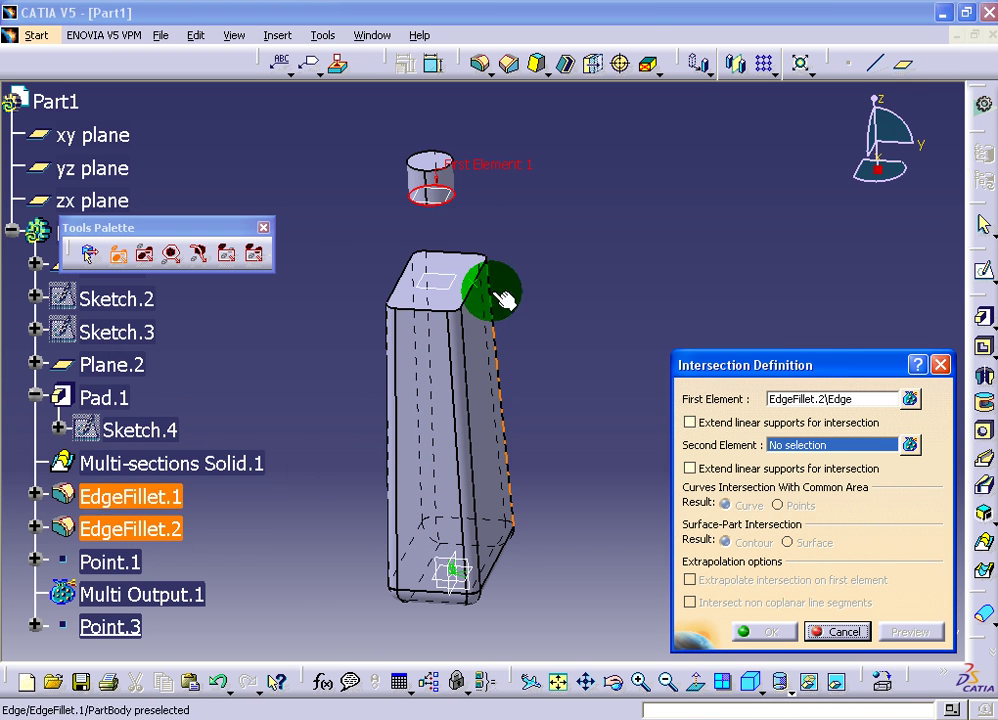
click(455, 565)
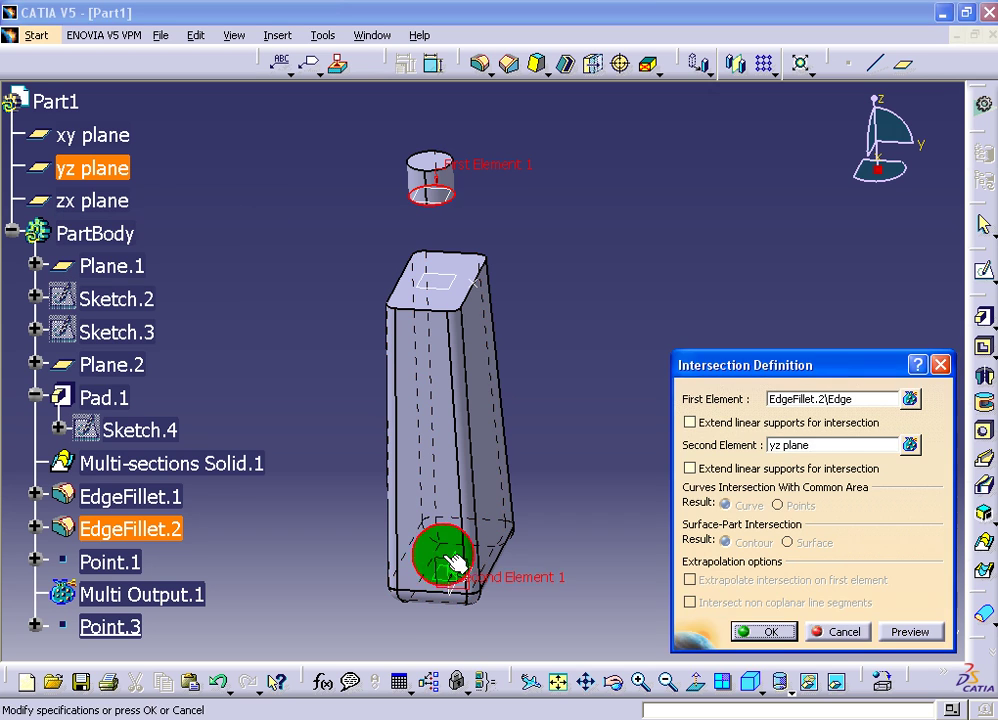
click(765, 636)
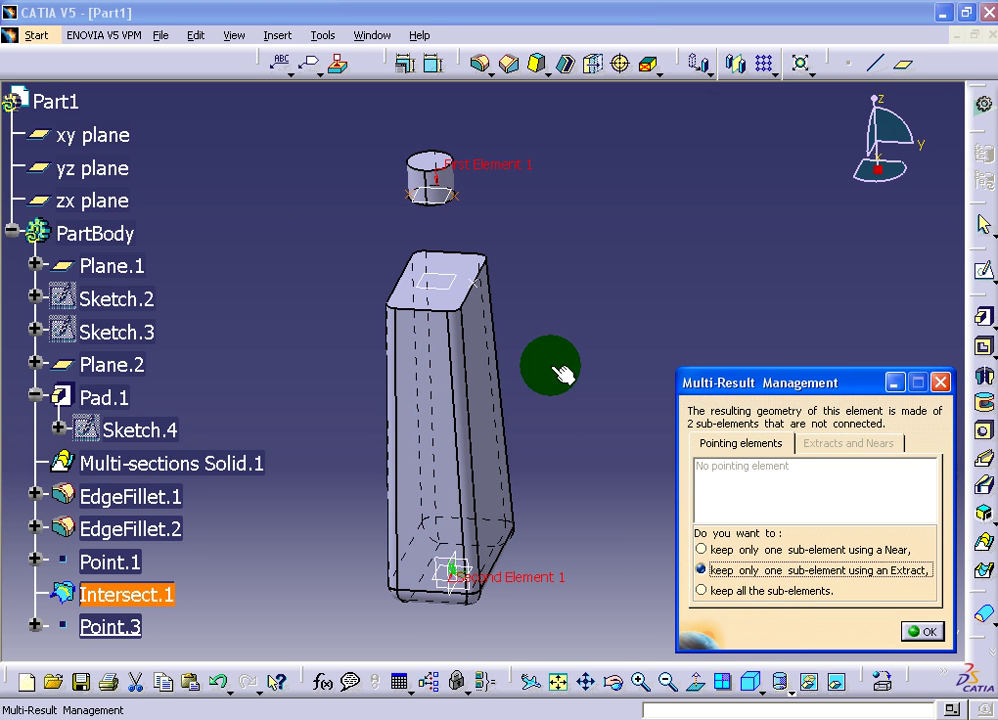
- Extract one intersection vertex and finish Point.3 on it
click(466, 203)
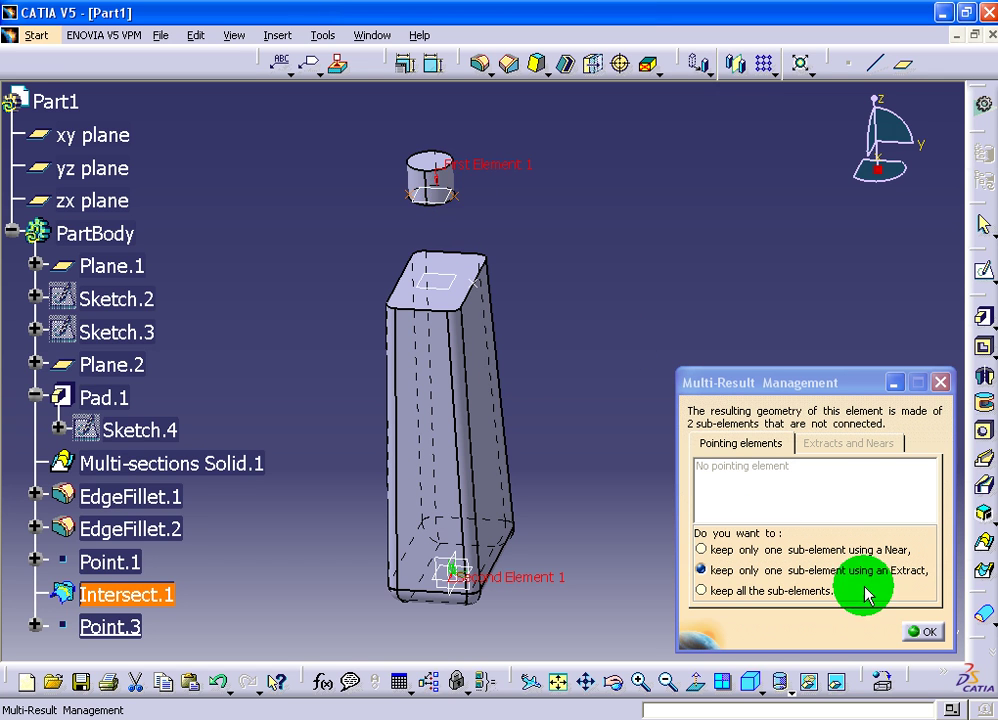
click(922, 631)
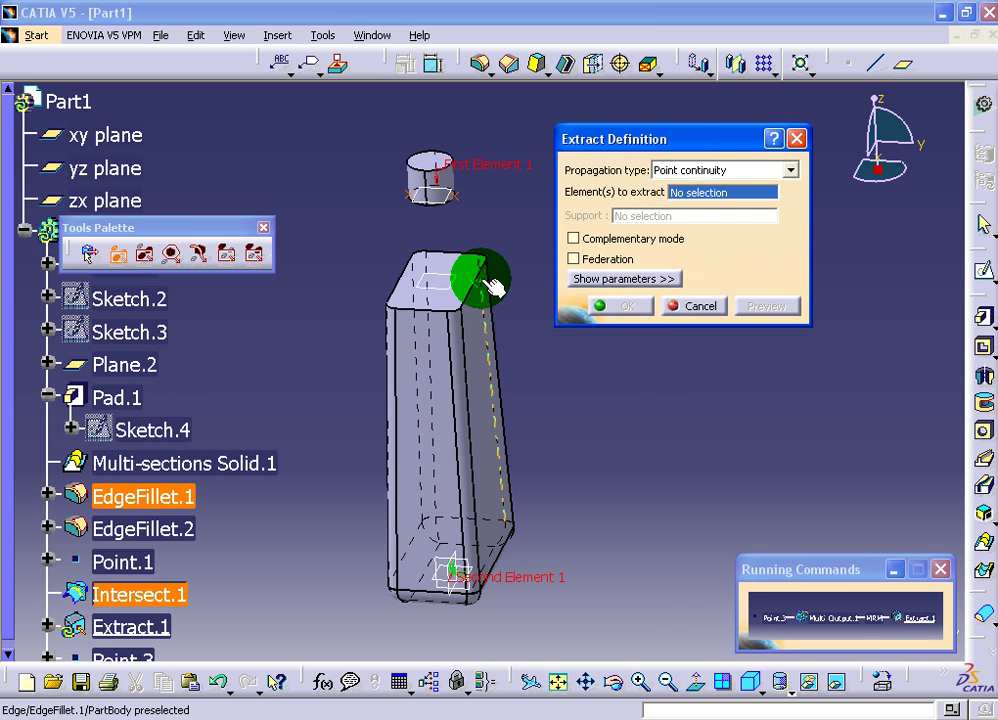
click(466, 203)
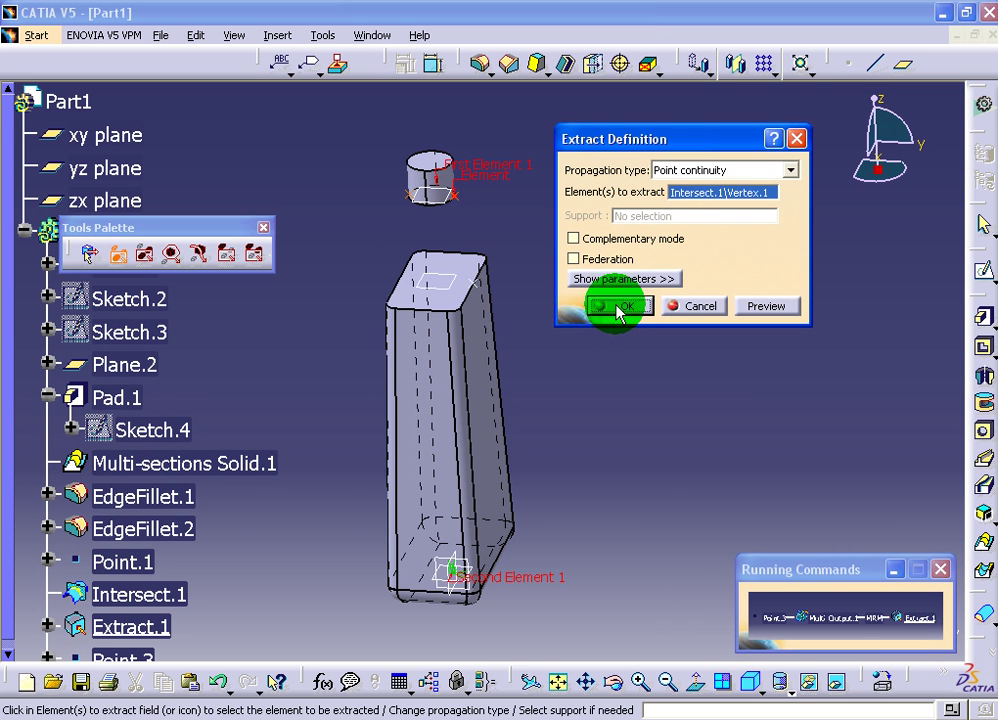
click(618, 305)
click(205, 521)
mouse_move(662, 450)
middle_down()
mouse_move(588, 333)
mouse_move(588, 305)
mouse_move(595, 385)
middle_up()
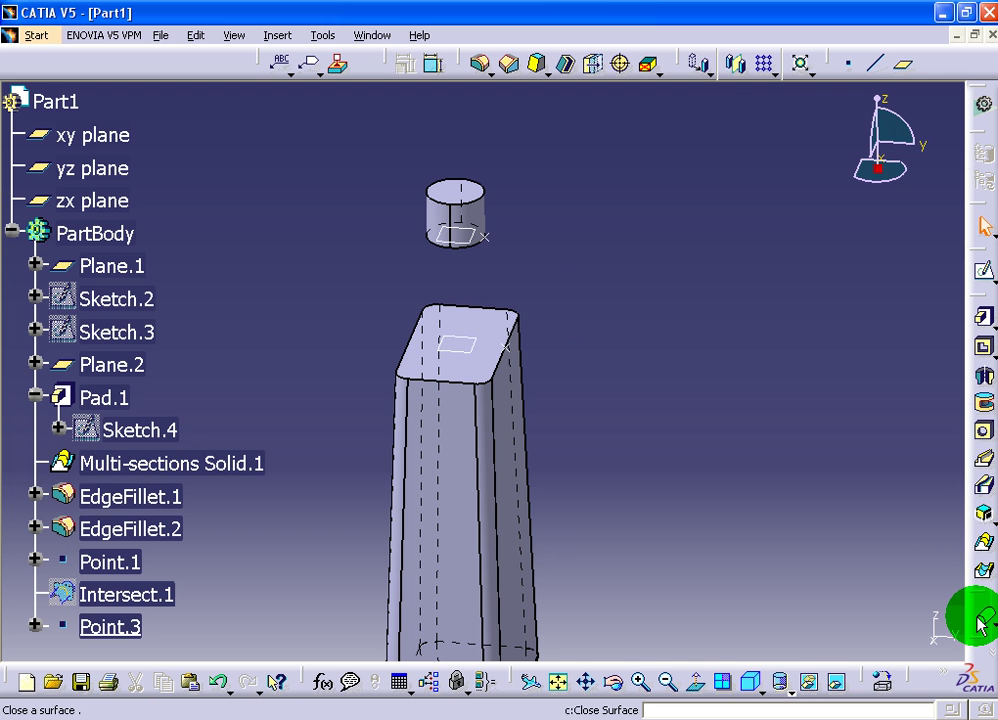
- Define a multi-sections solid from the body's top face to the cylinder's bottom face, flip the closing point, preview, and dismiss the coupling error
click(985, 550)
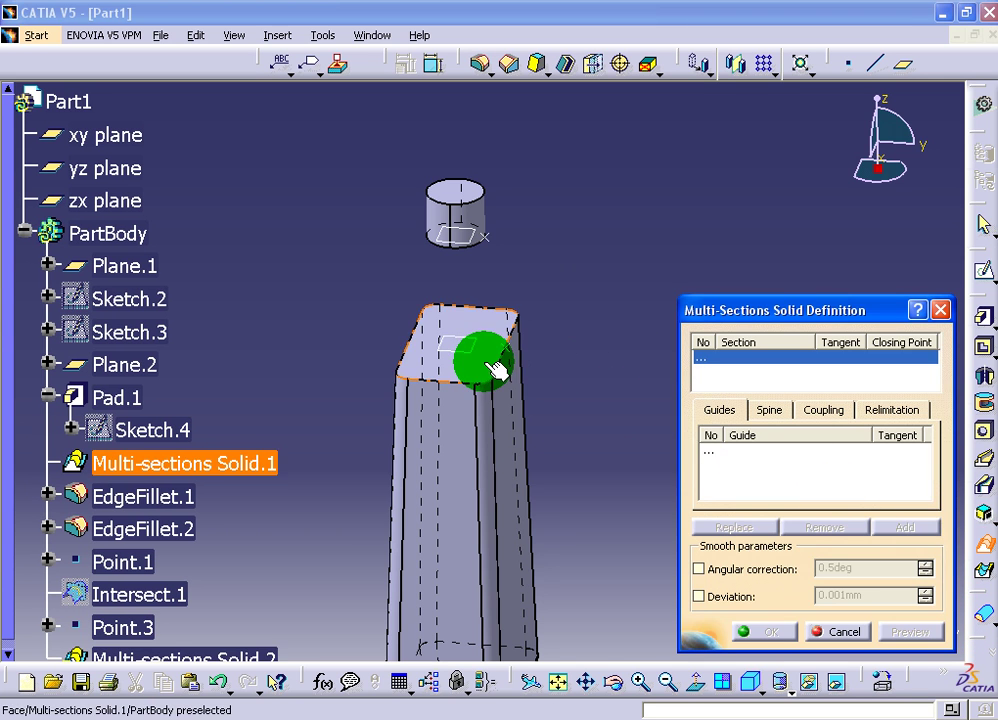
click(484, 362)
mouse_move(459, 274)
middle_down()
mouse_move(476, 132)
mouse_move(508, 152)
middle_up()
click(490, 147)
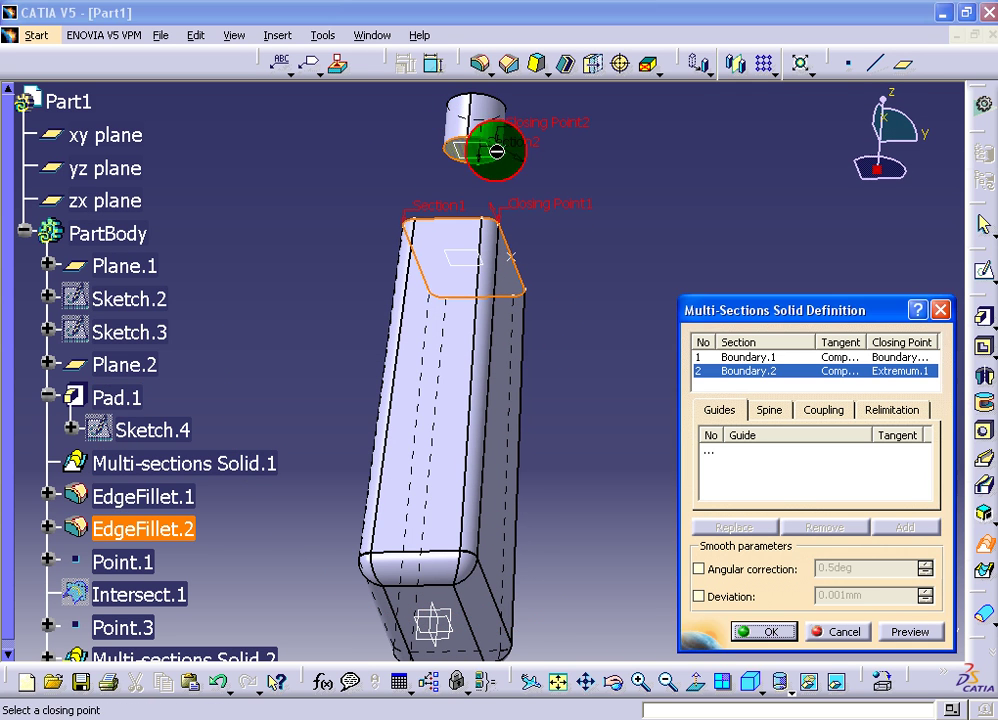
middle_drag(413, 178, 468, 363)
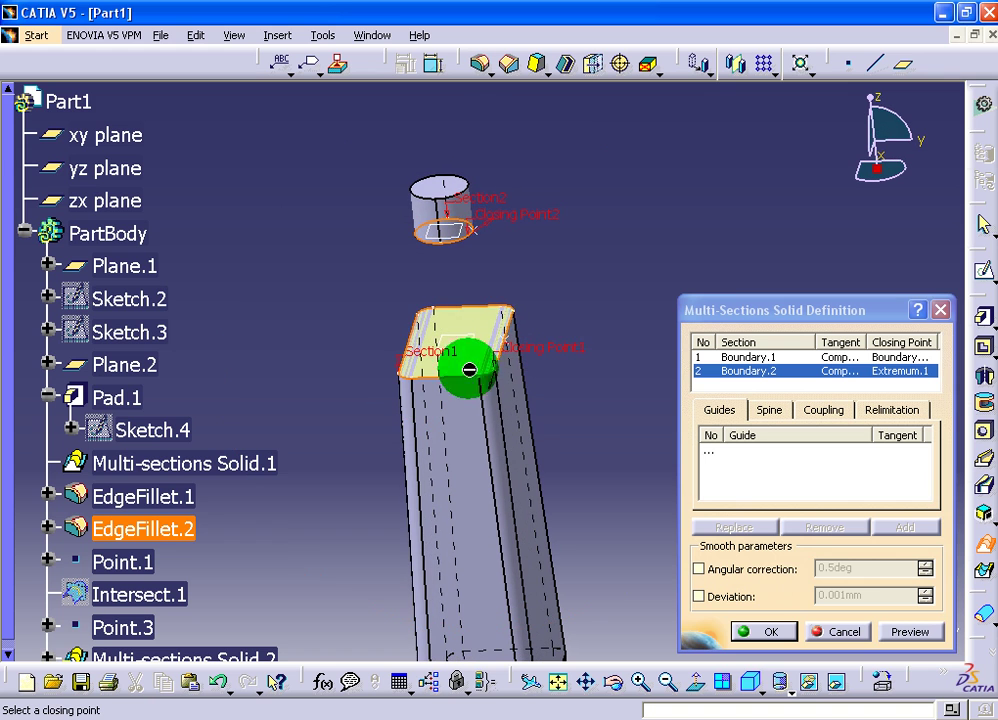
click(482, 218)
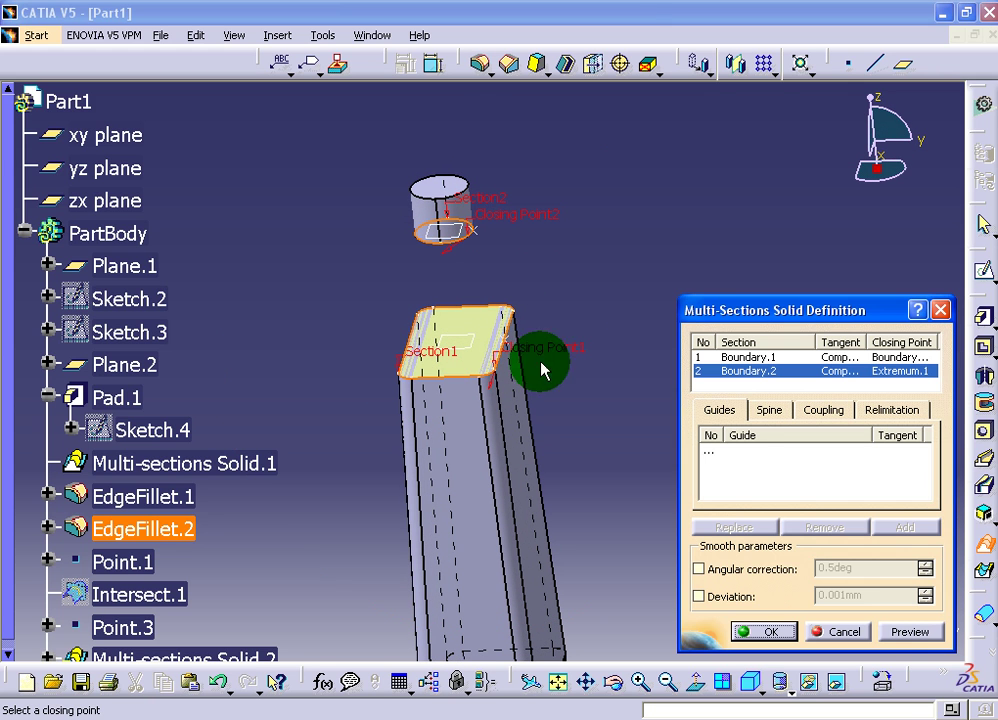
click(899, 636)
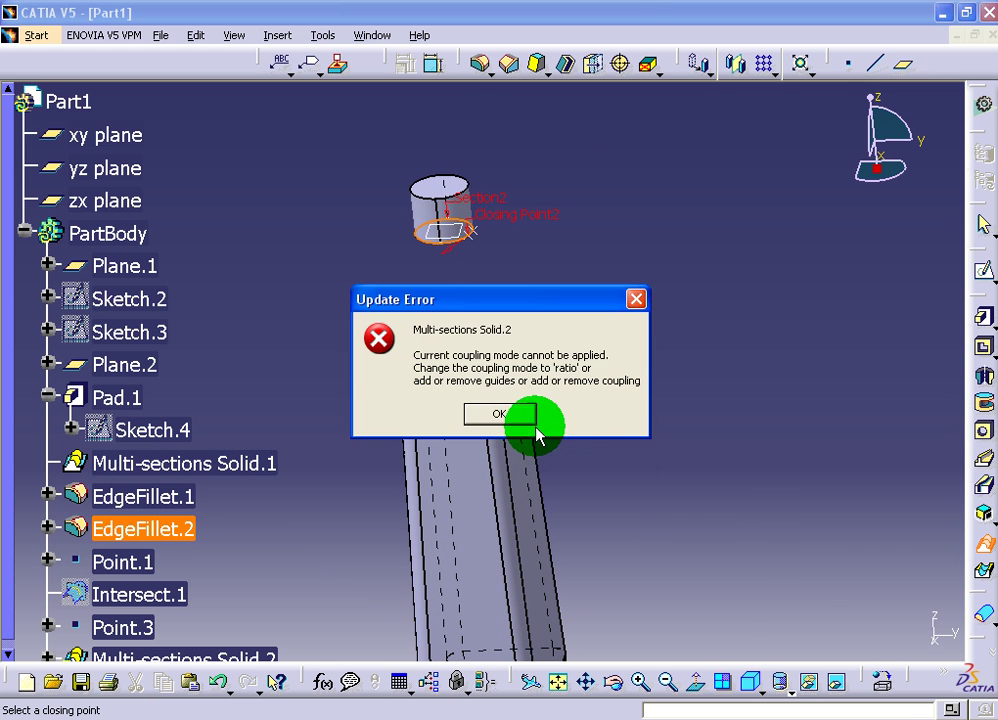
click(515, 415)
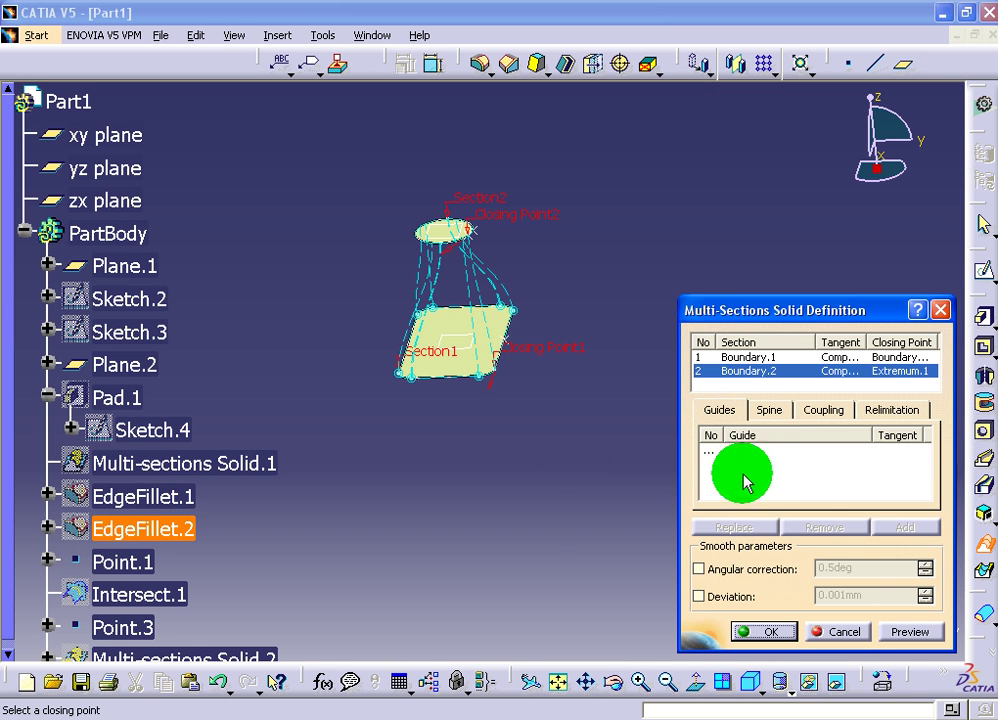
- Set the loft's section coupling to Ratio and preview the result
click(778, 411)
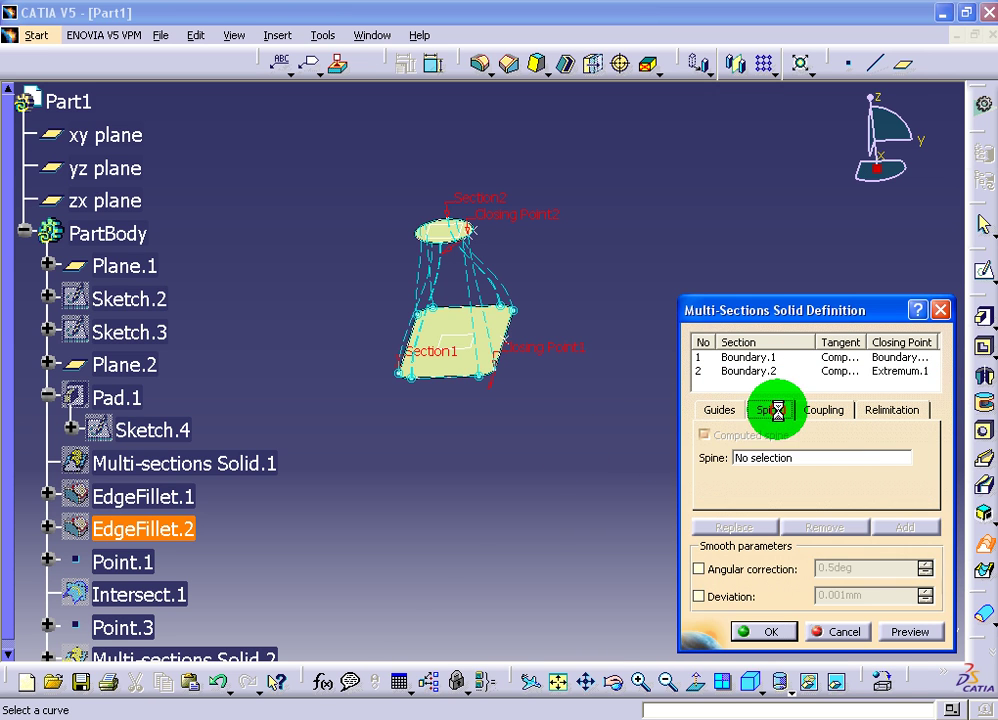
click(806, 410)
click(820, 437)
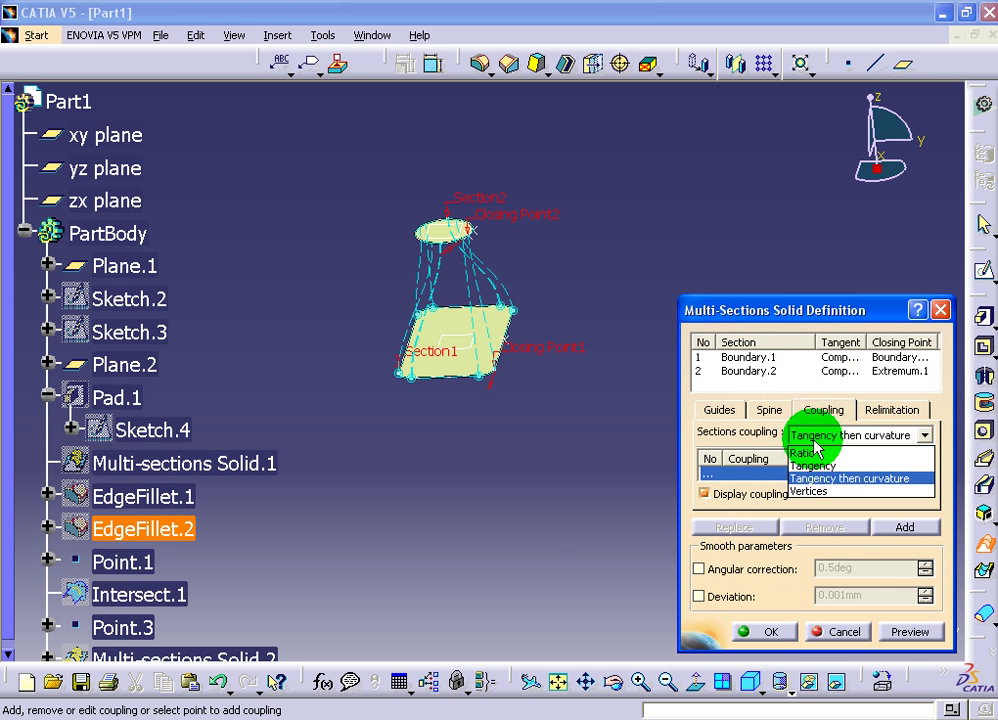
click(813, 451)
click(910, 631)
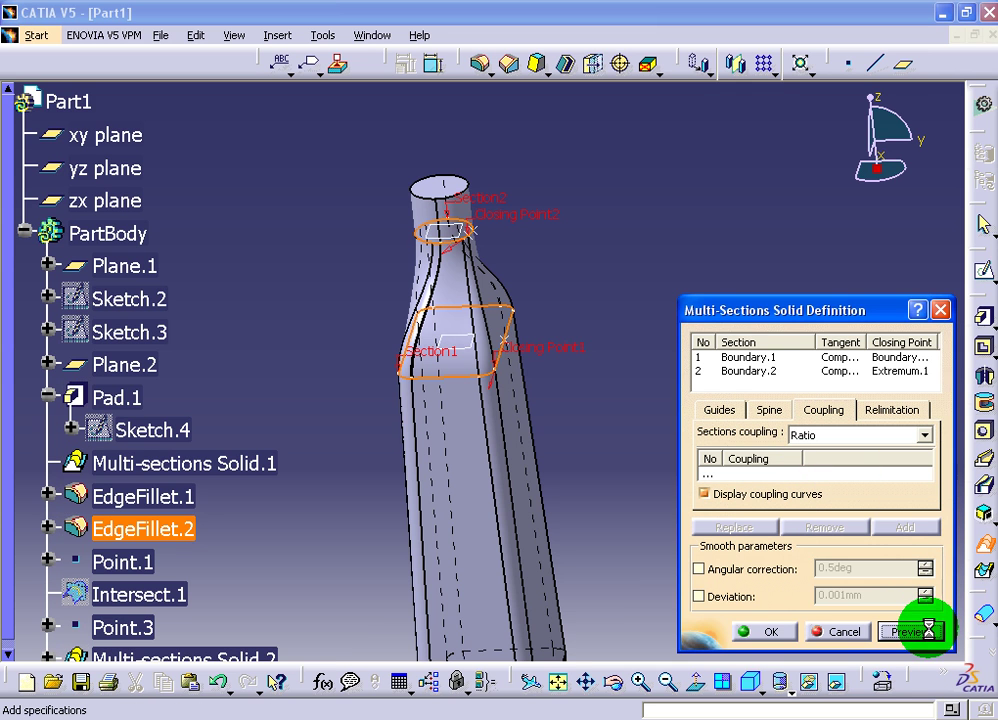
mouse_move(548, 268)
middle_down()
mouse_move(486, 325)
mouse_move(486, 276)
middle_up()
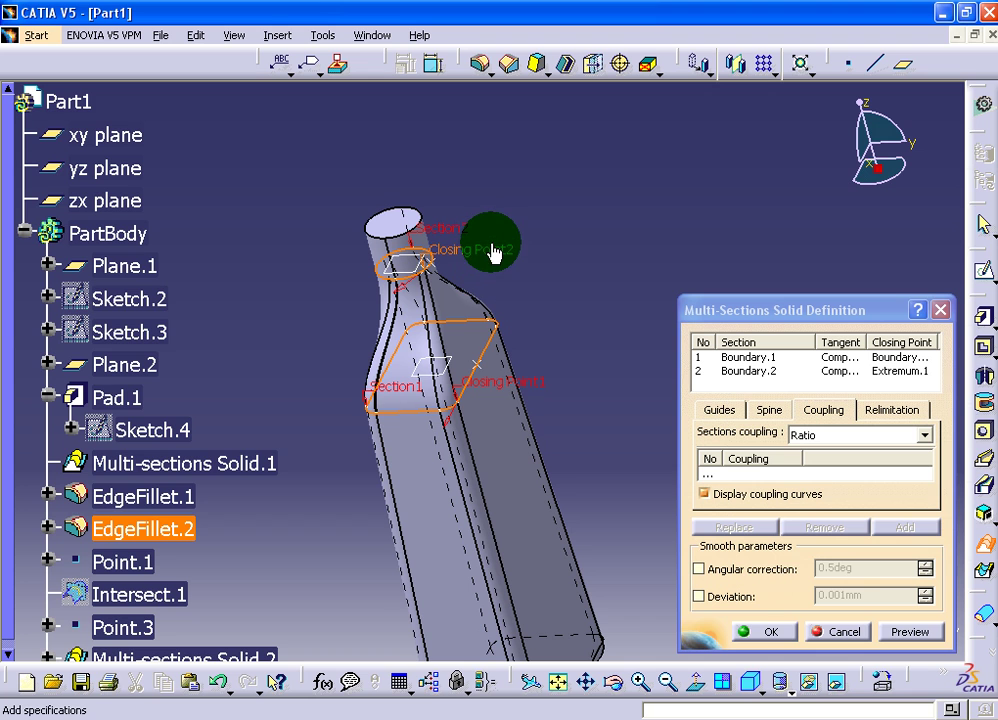
- Replace the loft's closing points with Point.3 and Point.1, then create the solid
right_click(490, 256)
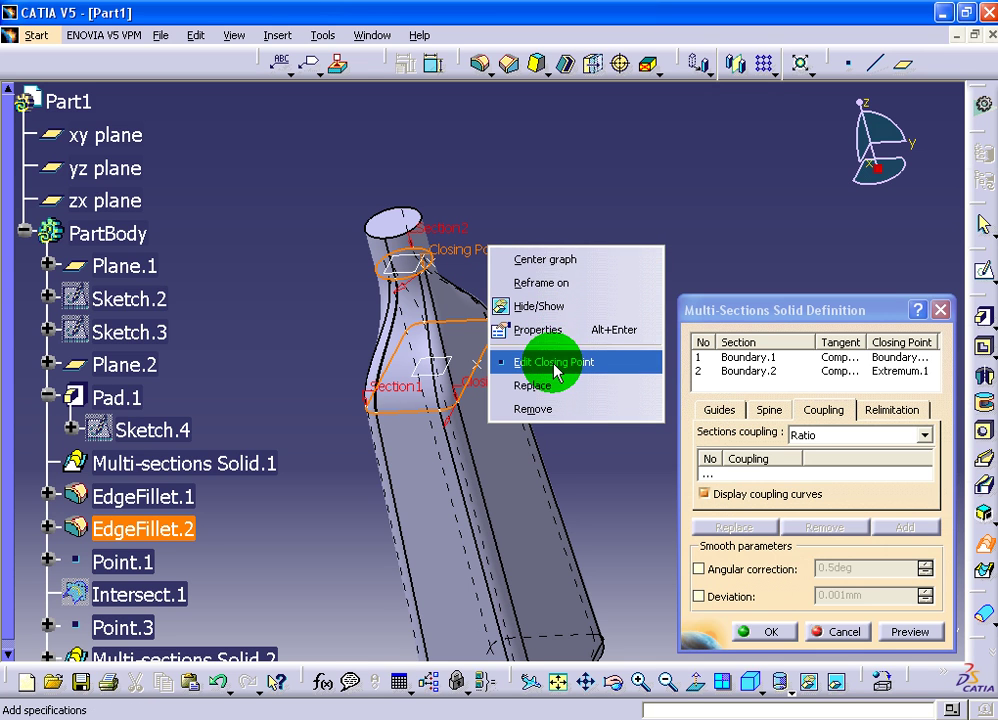
click(556, 395)
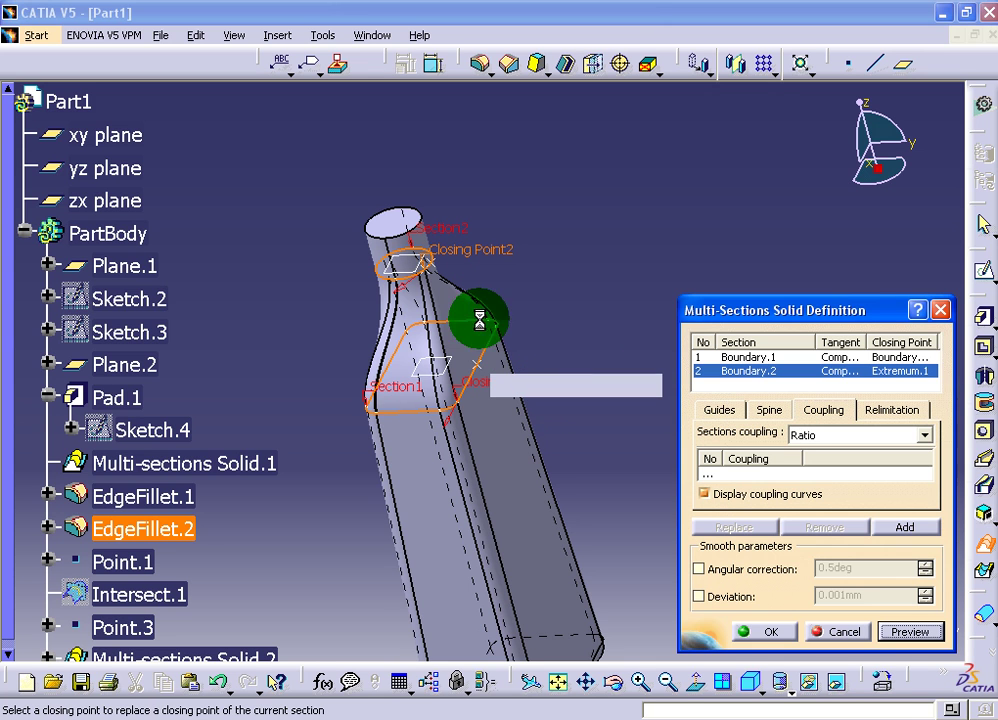
click(122, 627)
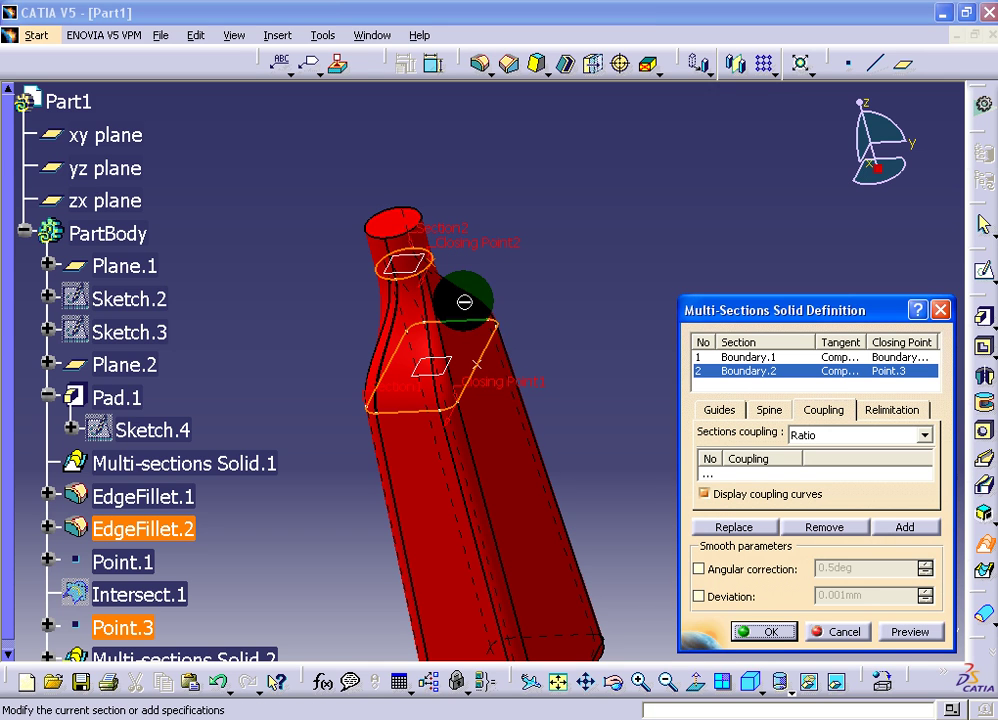
right_click(500, 390)
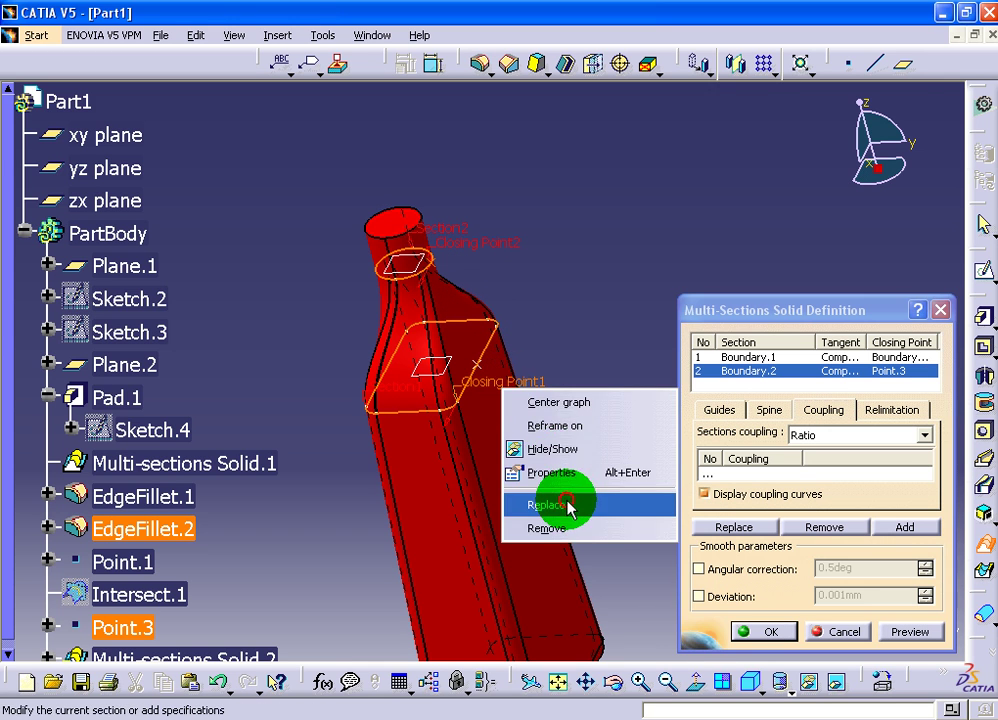
click(568, 504)
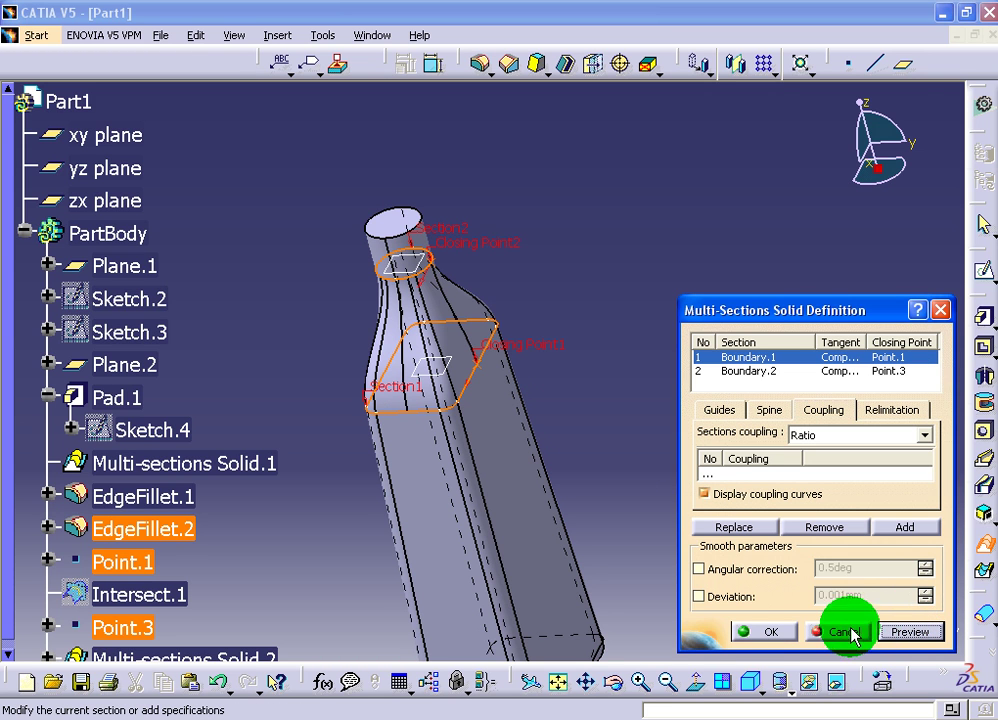
click(778, 638)
mouse_move(475, 430)
middle_down()
mouse_move(466, 370)
mouse_move(490, 363)
mouse_move(457, 390)
mouse_move(469, 424)
mouse_move(481, 379)
mouse_move(526, 363)
mouse_move(573, 365)
mouse_move(568, 401)
middle_up()
text(18)
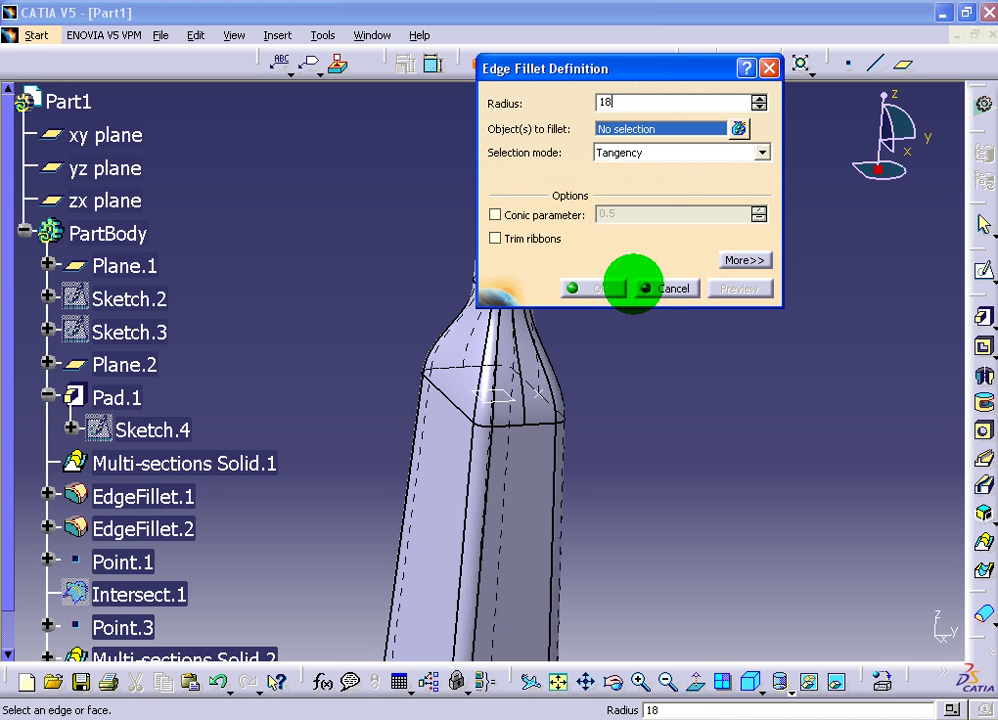
middle_drag(550, 463, 425, 350)
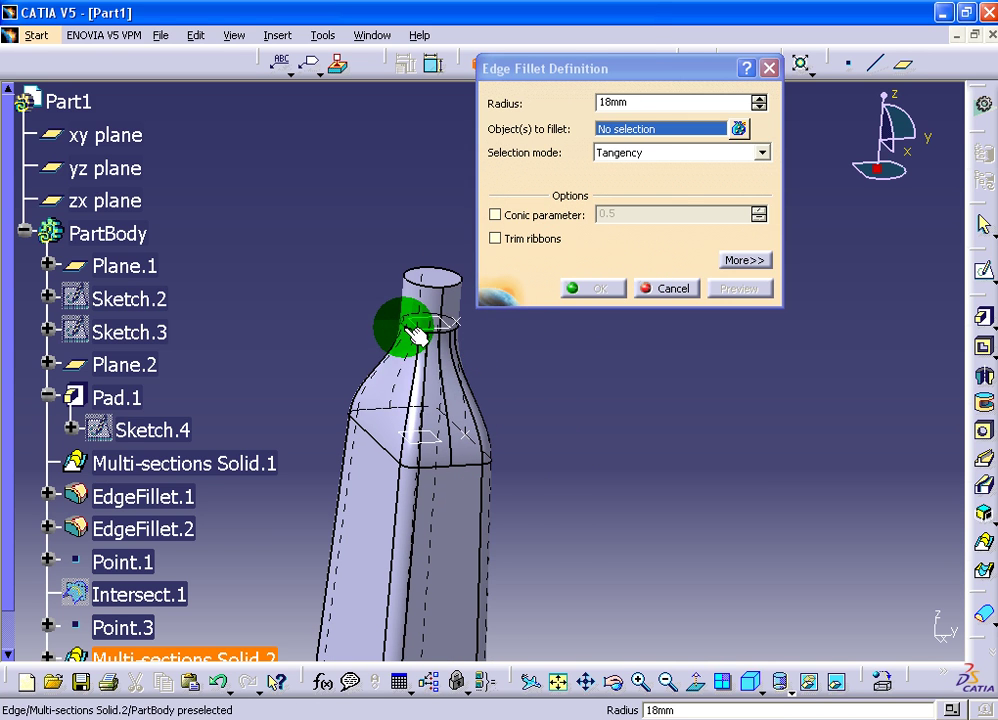
click(415, 335)
click(497, 401)
mouse_move(497, 401)
middle_down()
mouse_move(343, 307)
mouse_move(278, 316)
mouse_move(234, 348)
mouse_move(398, 323)
middle_up()
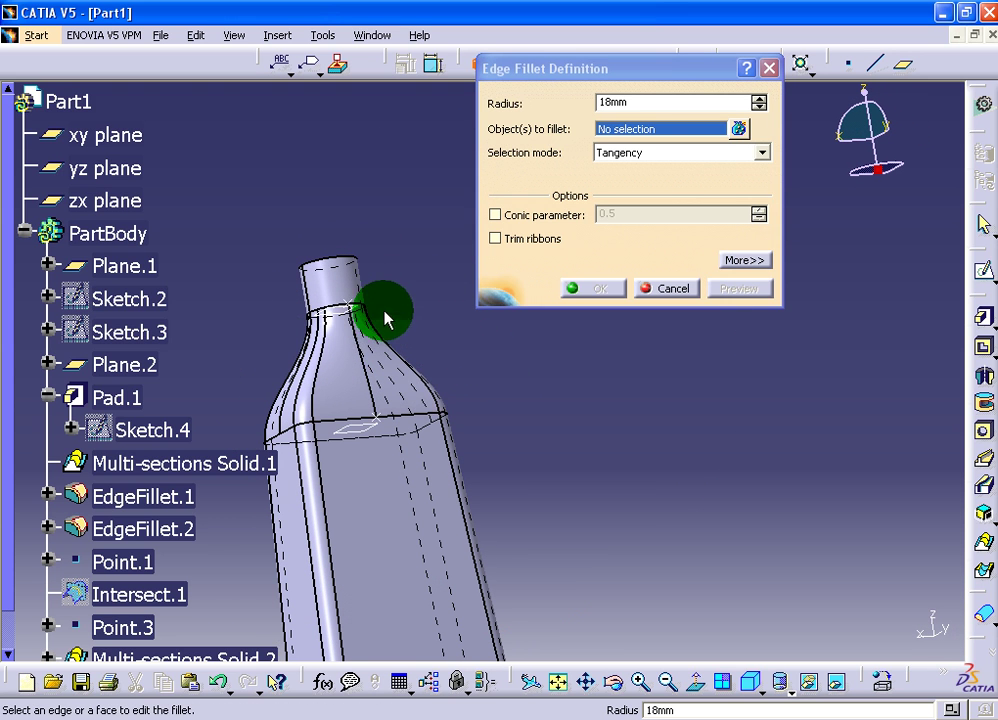
click(359, 308)
click(505, 400)
click(662, 288)
mouse_move(590, 319)
middle_down()
mouse_move(490, 261)
mouse_move(425, 278)
mouse_move(535, 350)
mouse_move(537, 417)
mouse_move(515, 468)
mouse_move(520, 493)
mouse_move(558, 455)
middle_up()
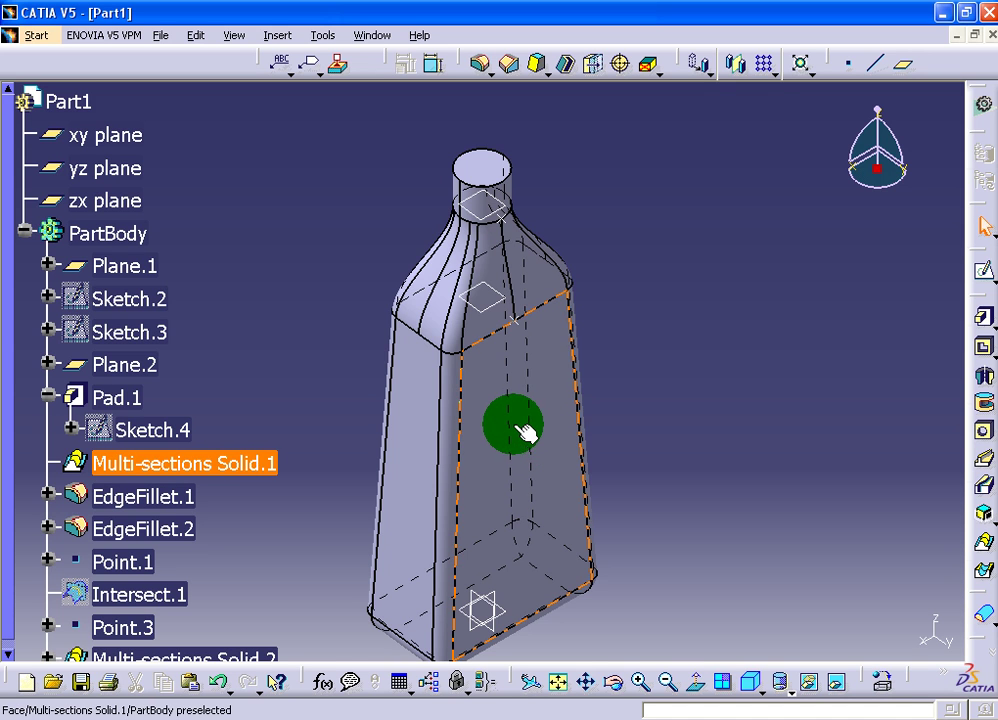
- Shell the bottle with 1 mm inside thickness, removing the neck's top face
middle_drag(641, 346, 650, 307)
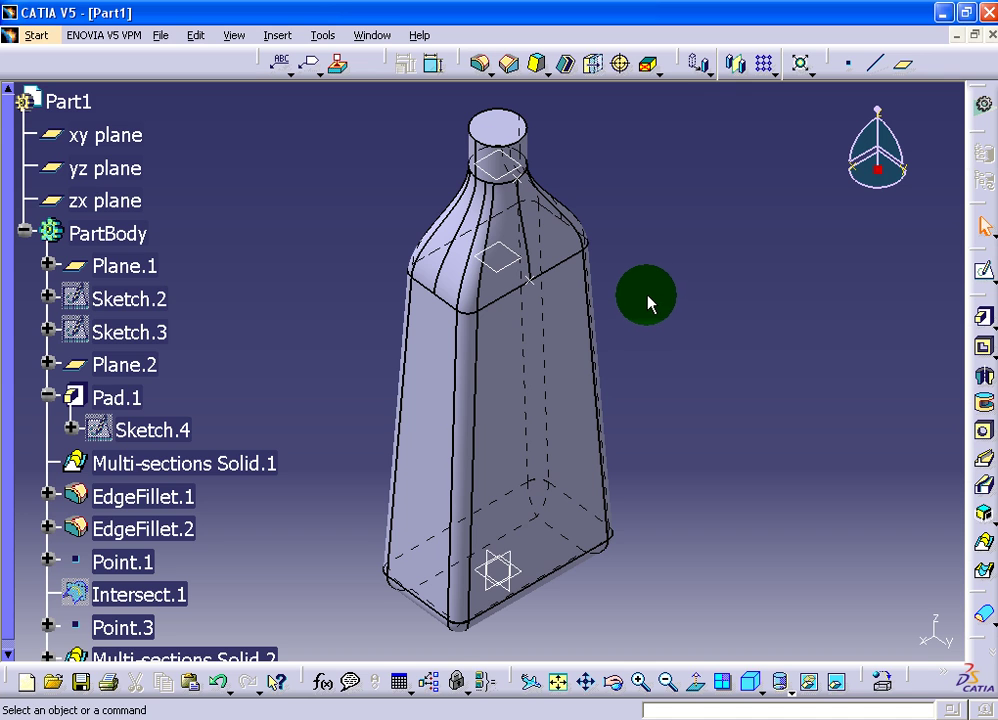
click(577, 70)
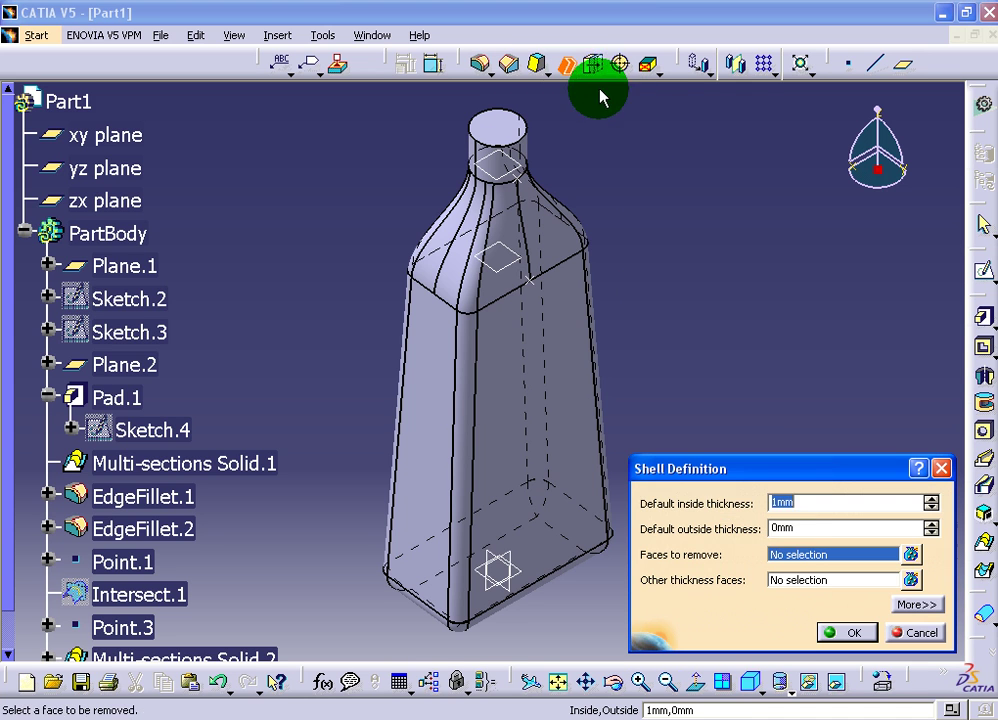
double_click(805, 498)
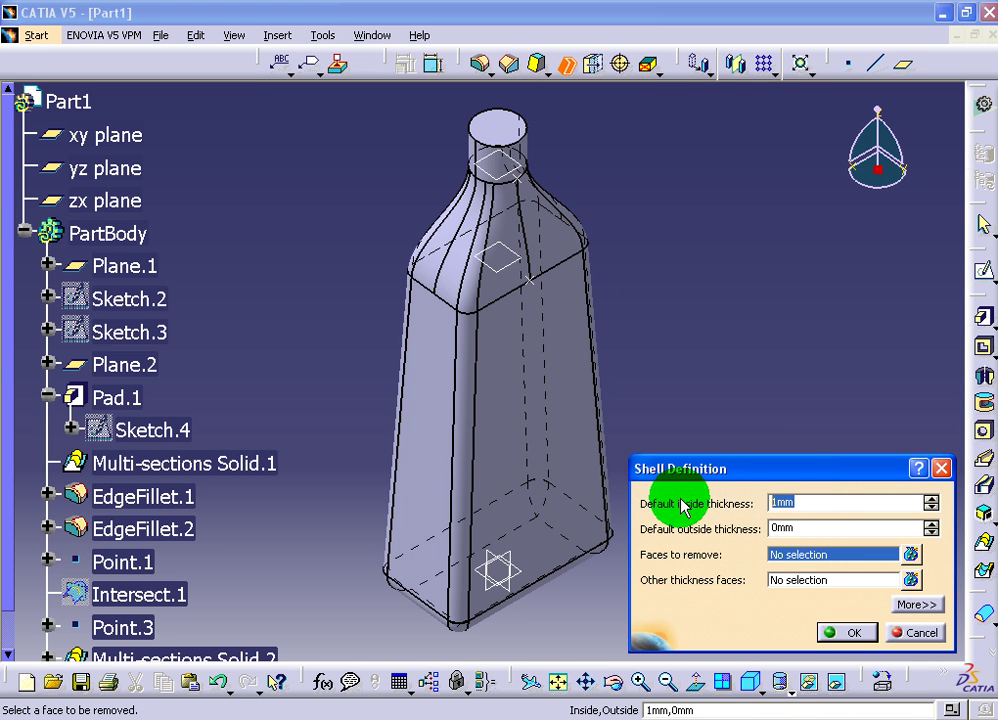
click(505, 128)
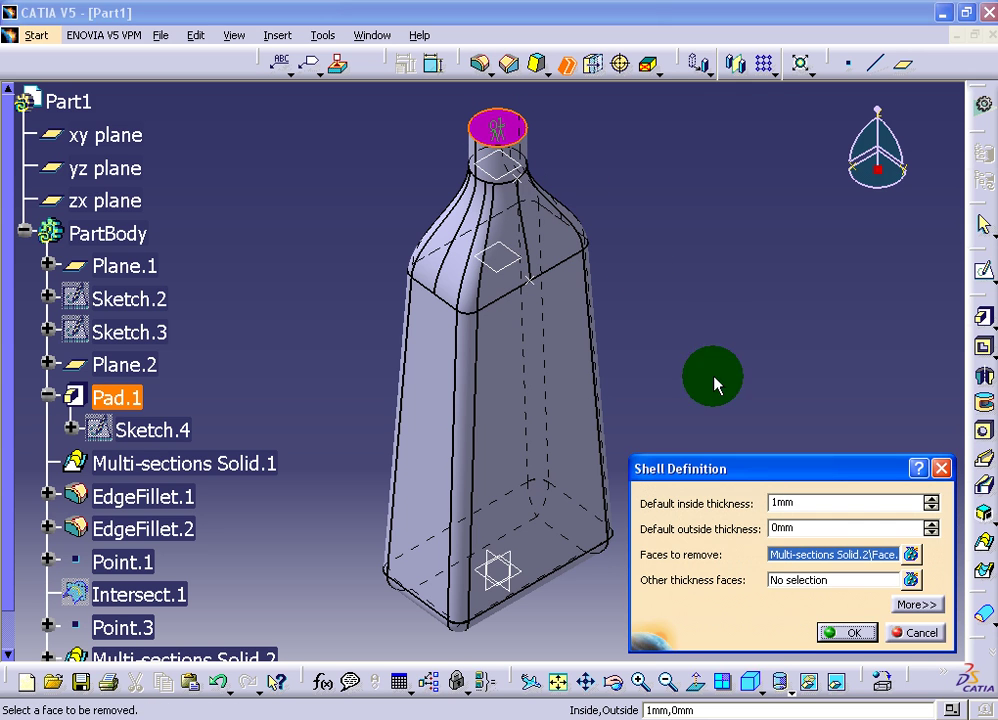
click(845, 633)
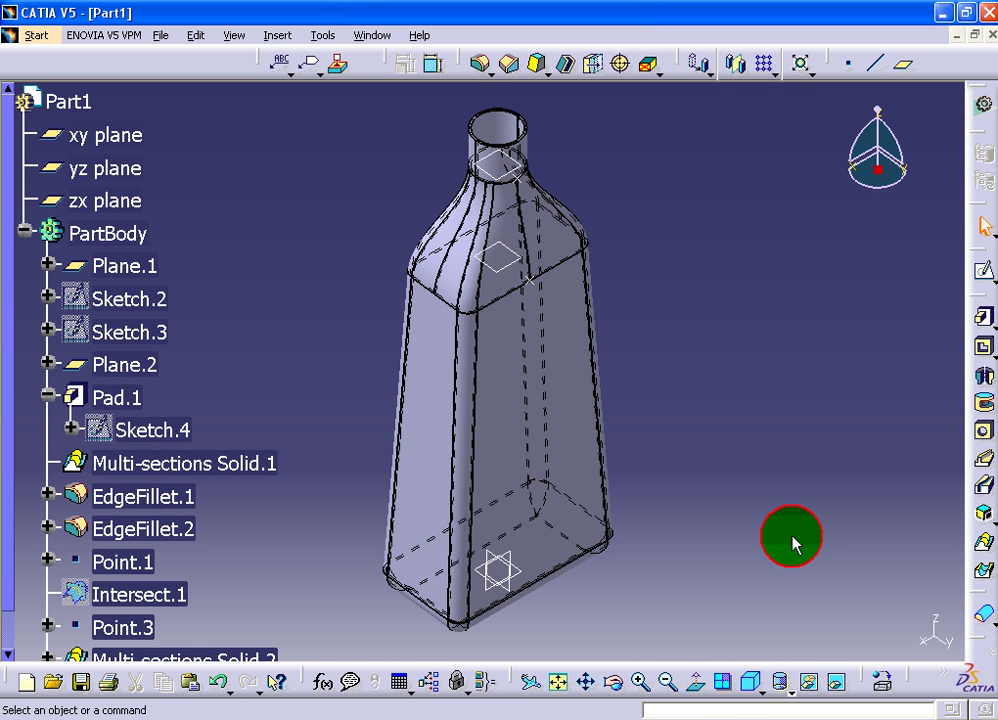
mouse_move(722, 510)
middle_down()
mouse_move(697, 532)
mouse_move(689, 524)
middle_up()
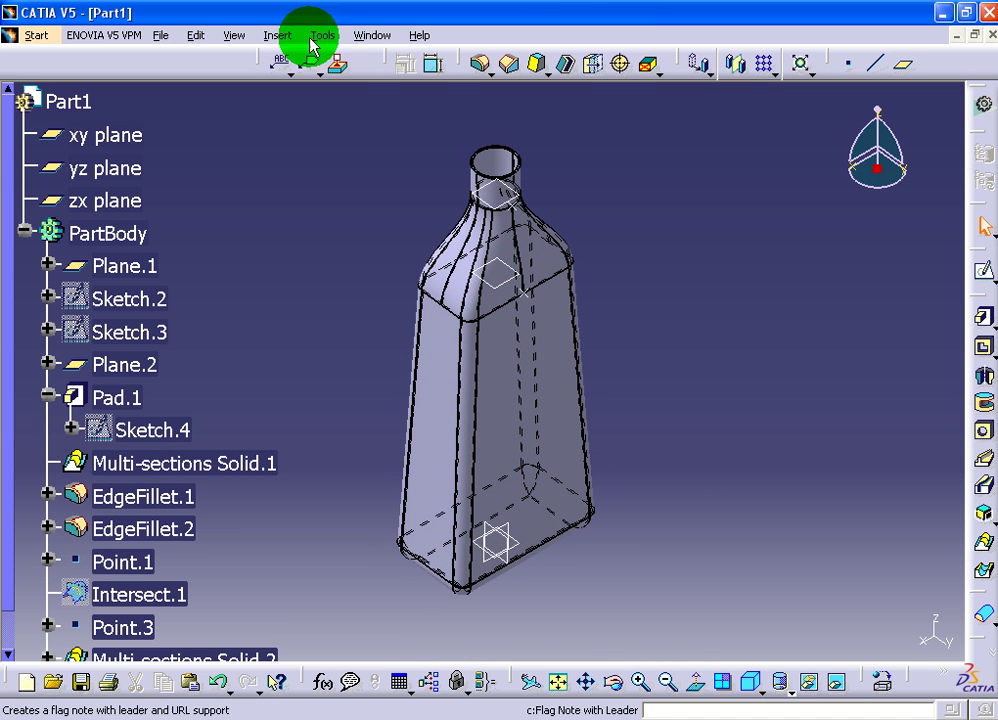
click(278, 37)
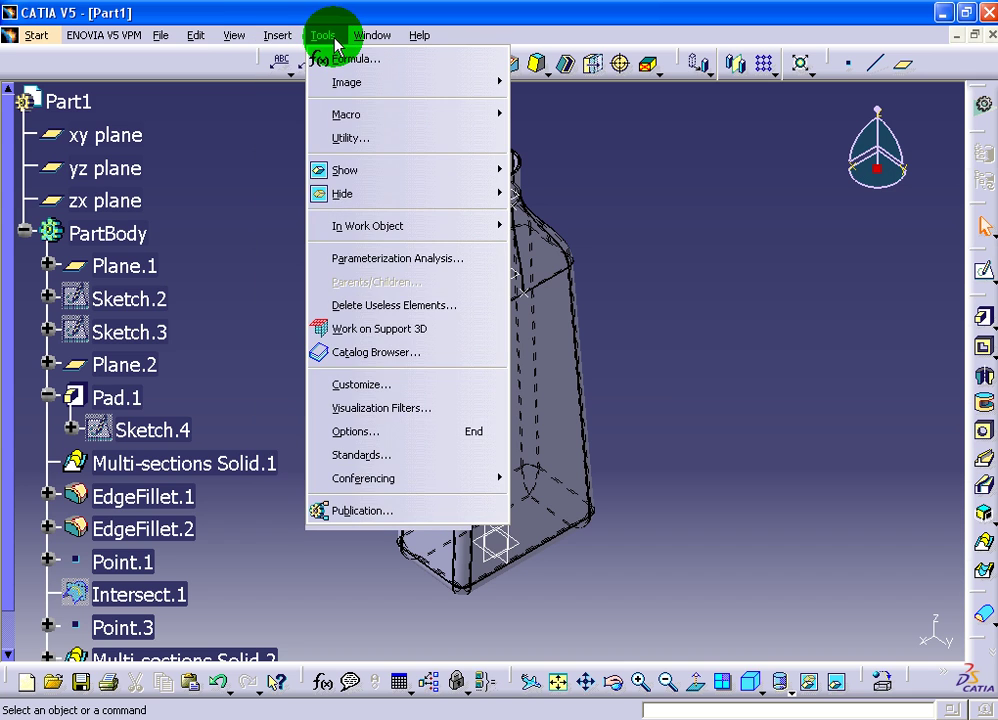
click(761, 263)
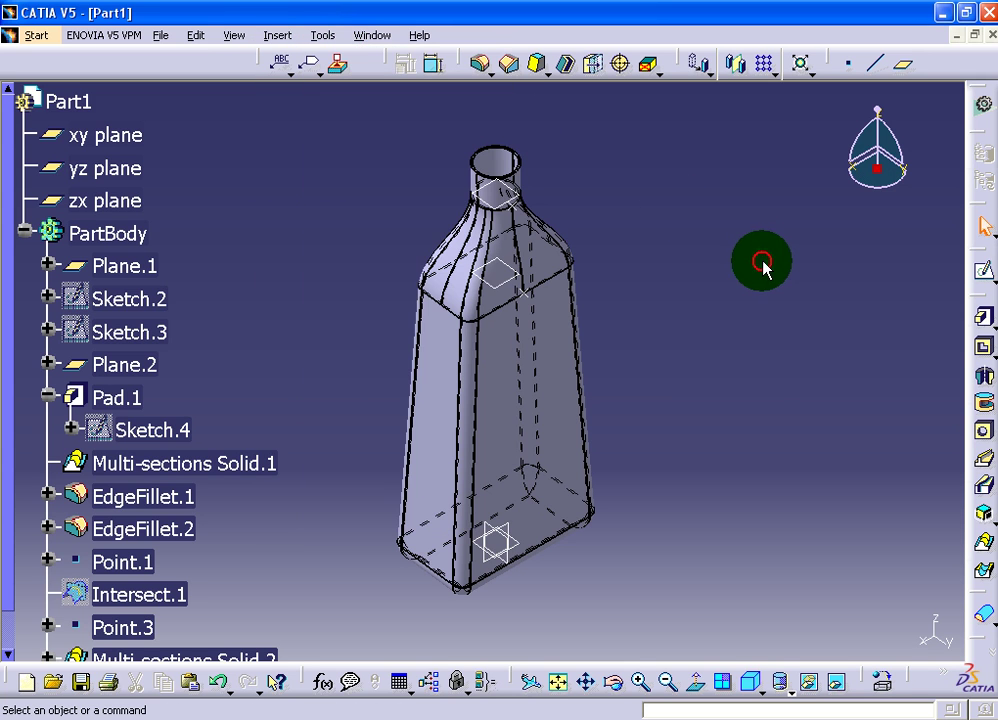